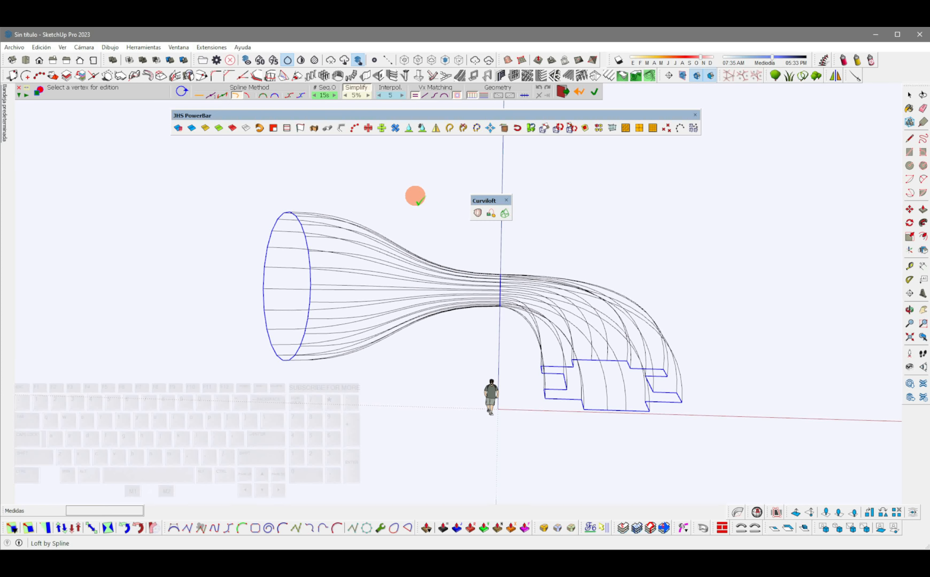
# Generate the spline loft through the three contours as a wireframe of lengthwise curves.
pyautogui.moveTo(416, 196); pyautogui.dragTo(259, 296, button='middle')
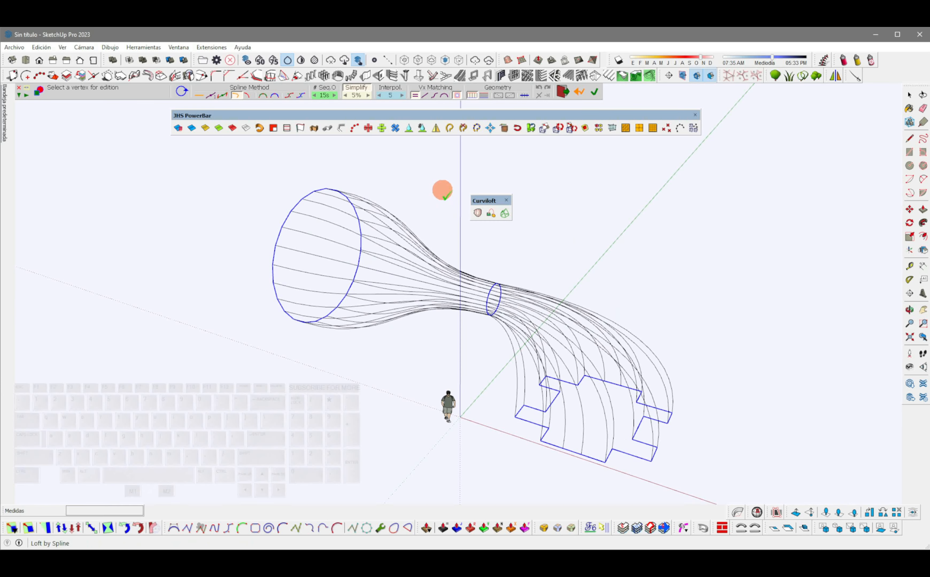
pyautogui.click(443, 192)
pyautogui.press('space')
# Copy the cross-shaped base profile, the small circle and the large circle along the red axis, clear of the wireframe.
pyautogui.moveTo(440, 204); pyautogui.dragTo(562, 305, button='middle')
pyautogui.click(531, 403)
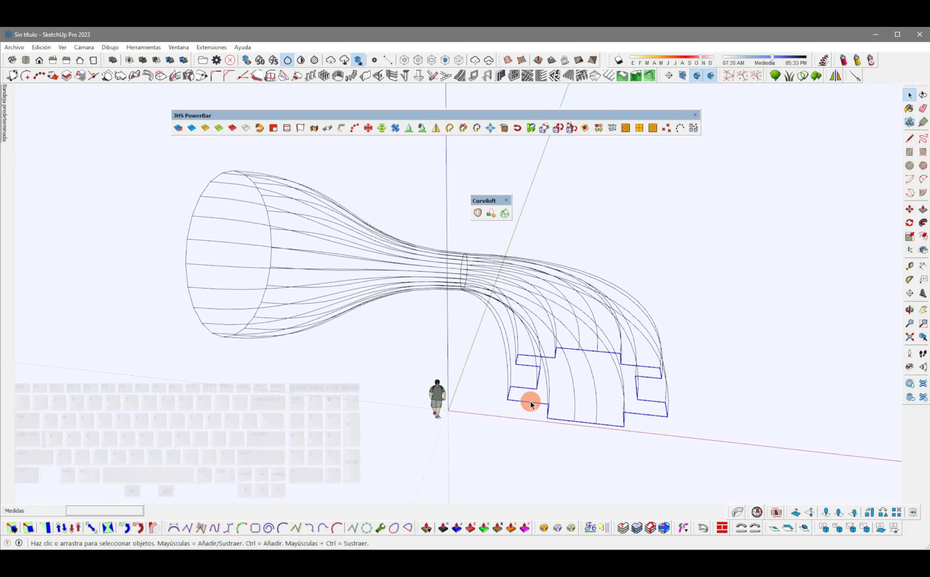
pyautogui.scroll(2, 458, 261)
pyautogui.keyDown('ctrl'); pyautogui.click(462, 262); pyautogui.keyUp('ctrl')
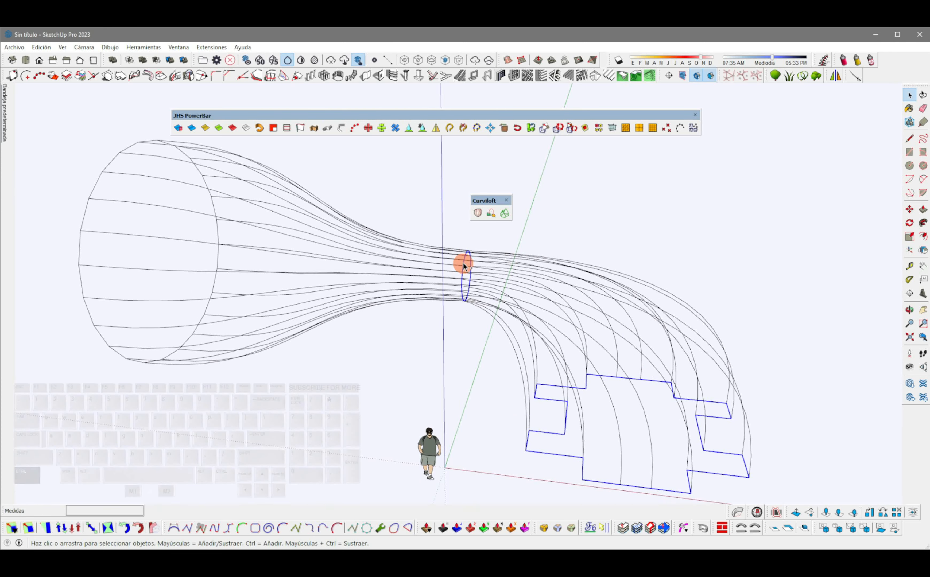
pyautogui.keyDown('ctrl'); pyautogui.click(217, 256); pyautogui.keyUp('ctrl')
pyautogui.scroll(-3, 217, 257)
pyautogui.press('m')
pyautogui.click(321, 363)
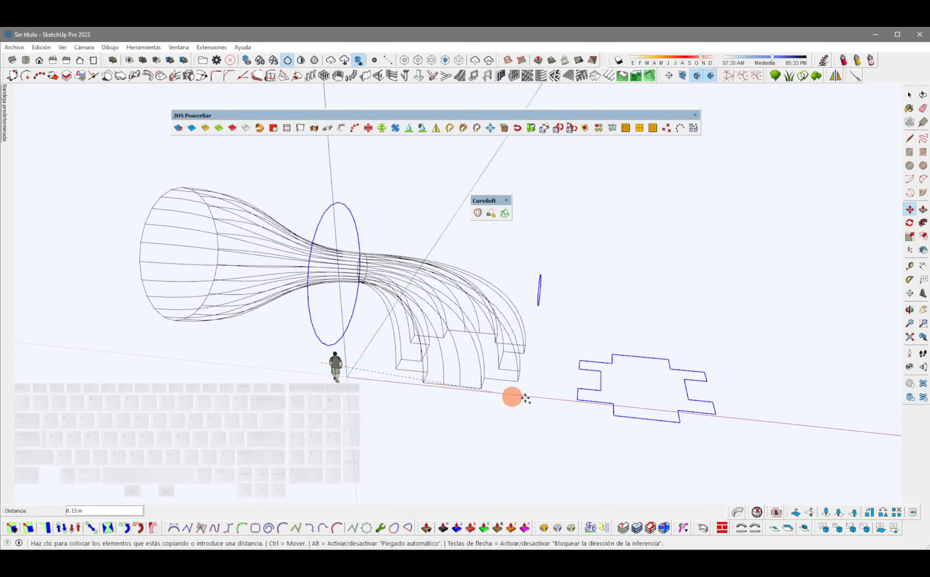
pyautogui.keyDown('shift'); pyautogui.moveTo(594, 400); pyautogui.dragTo(375, 376, button='middle'); pyautogui.keyUp('shift')
pyautogui.click(550, 383)
# Set up a Loft by Spline through the copied base profile, small circle and large circle, and validate the contours.
pyautogui.press('space')
pyautogui.scroll(-1, 550, 383)
pyautogui.click(550, 383)
pyautogui.scroll(2, 551, 383)
pyautogui.moveTo(687, 456); pyautogui.dragTo(636, 446, button='middle')
pyautogui.click(479, 216)
pyautogui.click(634, 401)
pyautogui.click(523, 287)
pyautogui.click(298, 203)
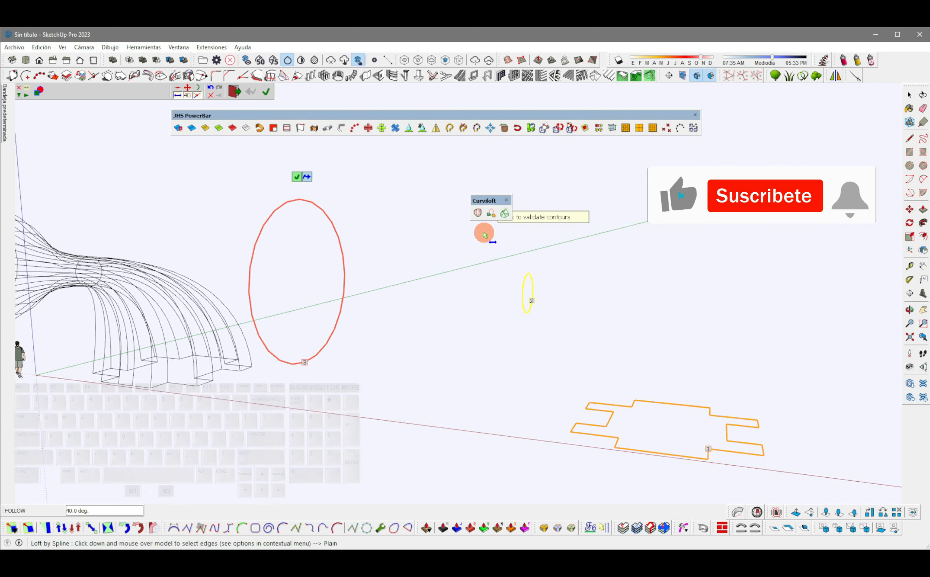
pyautogui.click(297, 177)
# Set the loft to orthogonal Bezier junctions with 15 segments and generate the surface.
pyautogui.moveTo(512, 308); pyautogui.dragTo(561, 280, button='middle')
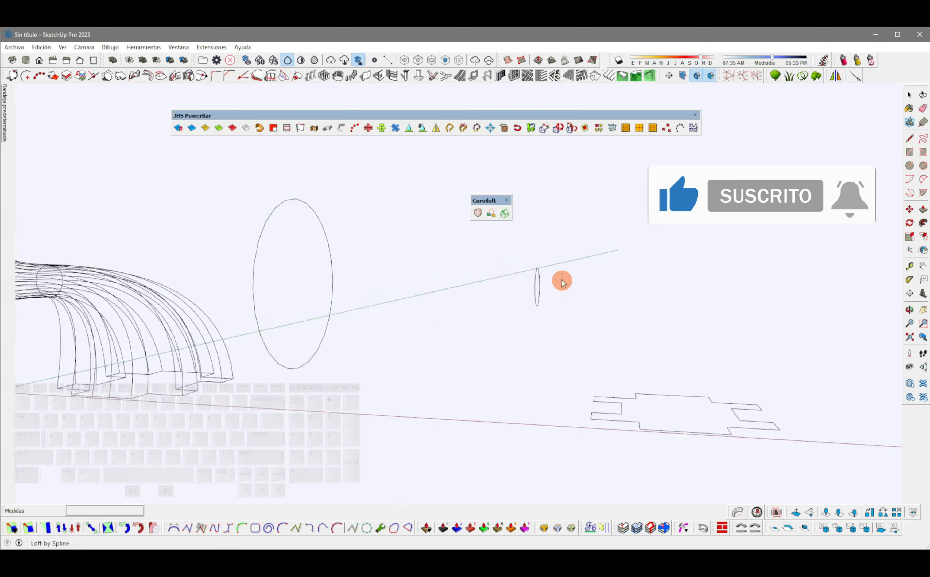
pyautogui.click(237, 98)
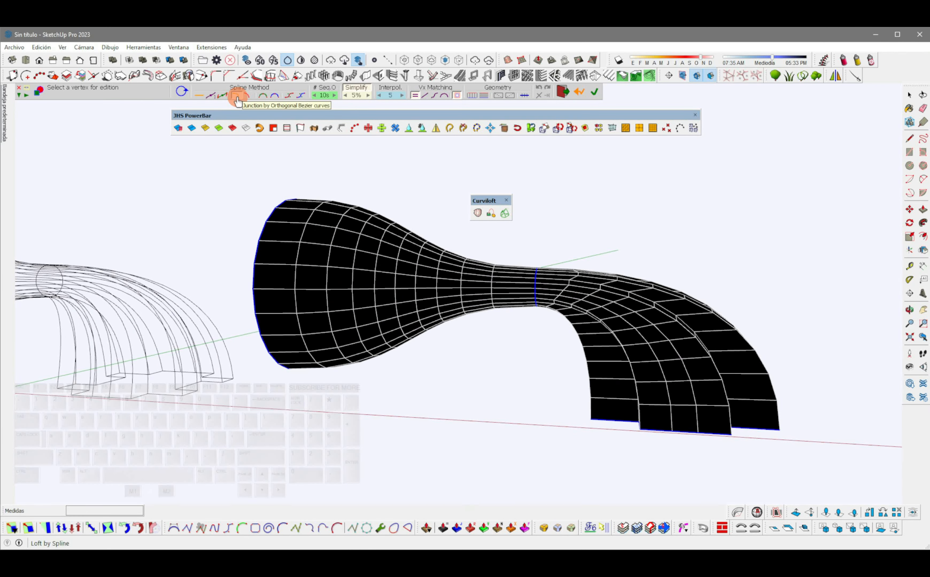
pyautogui.click(276, 98)
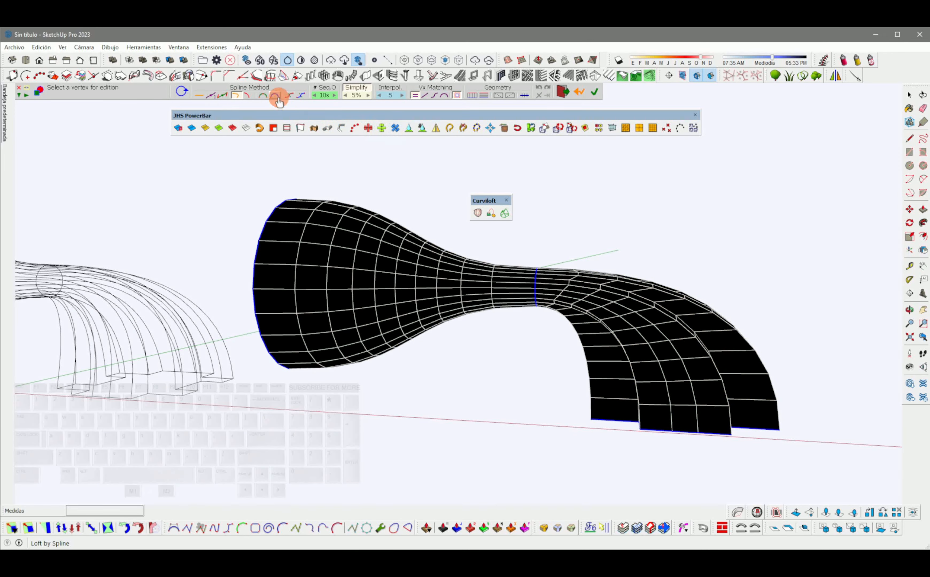
pyautogui.click(330, 98)
pyautogui.moveTo(536, 276); pyautogui.dragTo(420, 289, button='middle')
pyautogui.click(549, 239)
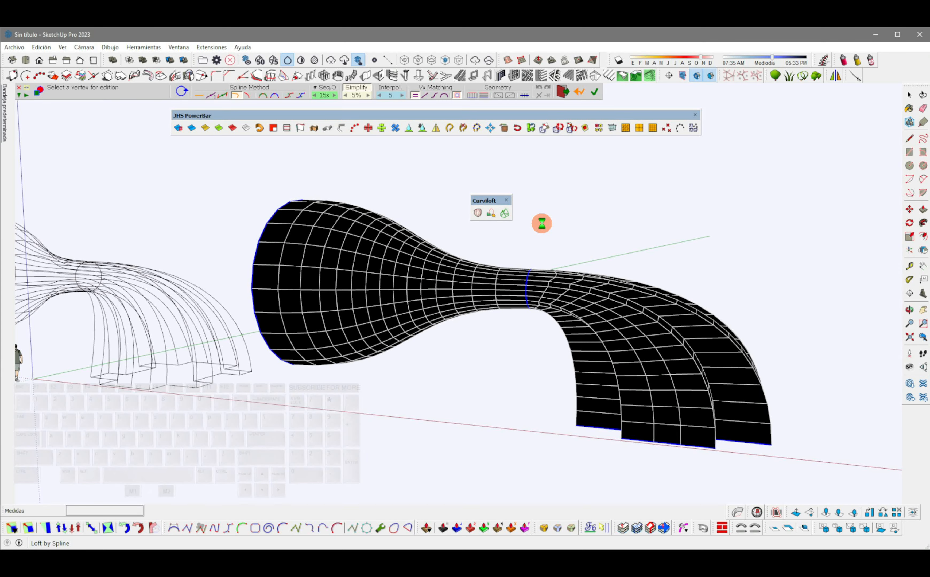
pyautogui.moveTo(541, 224)
pyautogui.mouseDown(button='middle')
pyautogui.moveTo(544, 270)
pyautogui.moveTo(321, 318)
pyautogui.moveTo(615, 328)
pyautogui.mouseUp(button='middle')
pyautogui.press('space')
pyautogui.click(632, 352)
pyautogui.press('m')
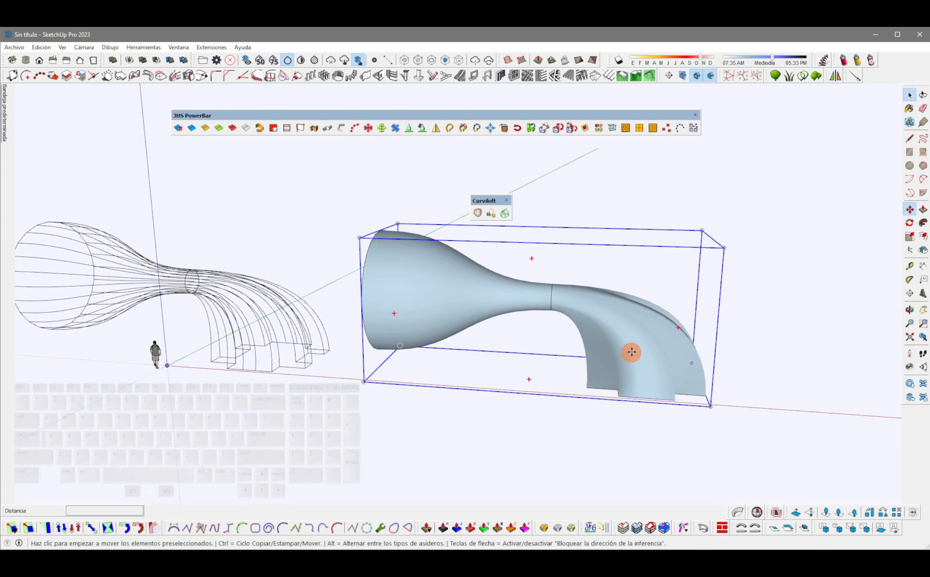
pyautogui.press('space')
pyautogui.click(379, 196)
# Reverse all faces inside the new lofted surface group.
pyautogui.moveTo(386, 246); pyautogui.dragTo(419, 274, button='middle')
pyautogui.tripleClick(418, 284)
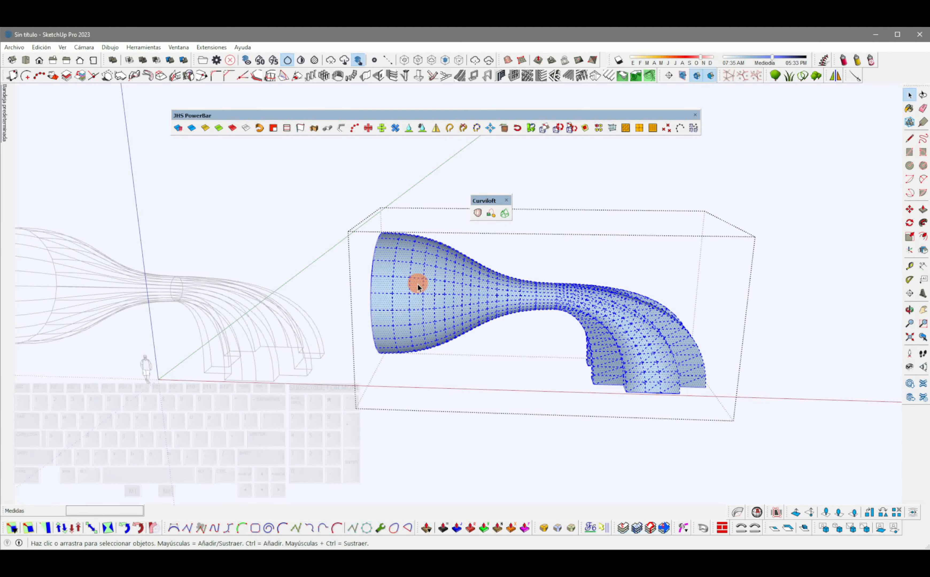
pyautogui.rightClick(418, 284)
pyautogui.click(455, 155)
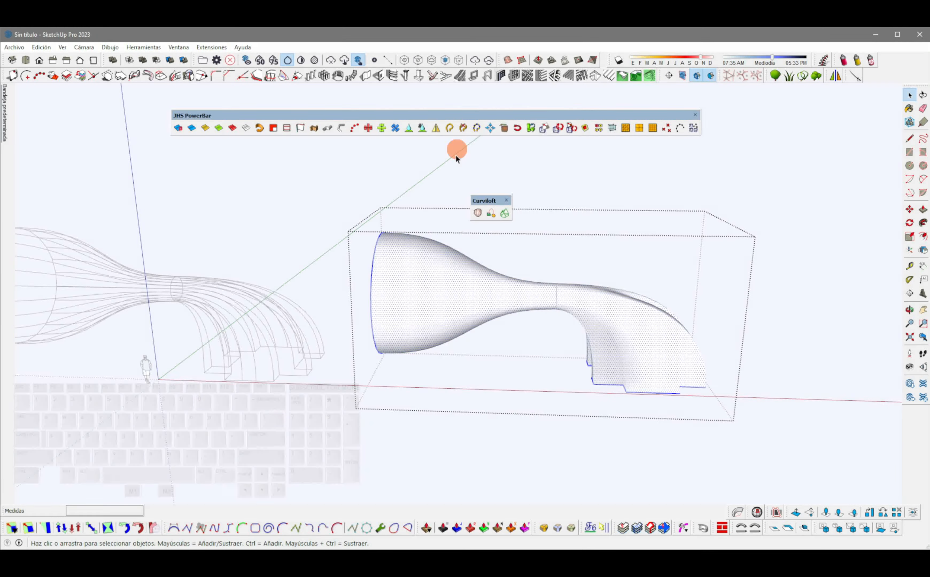
# Extrude the first intermediate curve on the wireframe's front edge along its path, with Central(Plan) alignment, 0.15 m width and 0.20 m height.
pyautogui.moveTo(456, 155); pyautogui.dragTo(398, 311, button='middle')
pyautogui.scroll(3, 488, 321)
pyautogui.click(497, 400)
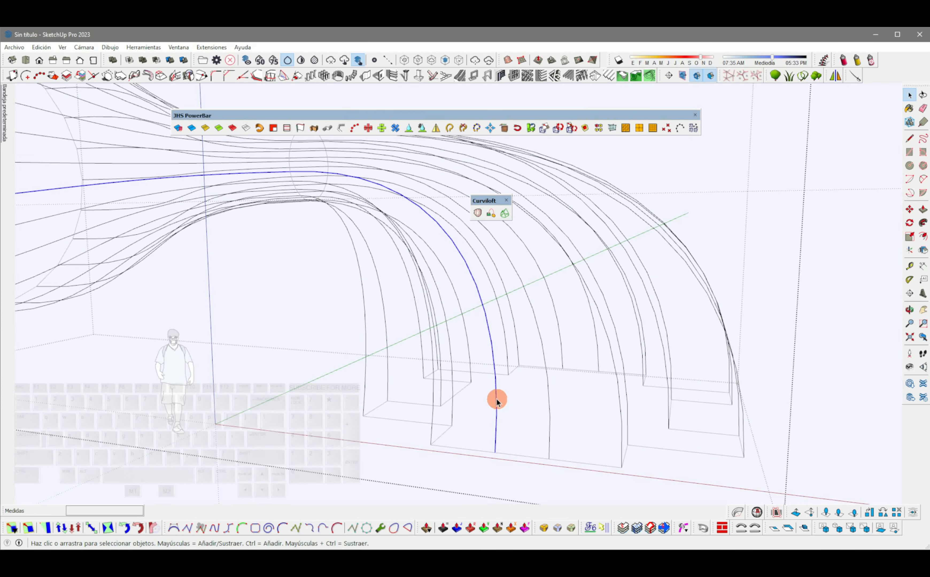
pyautogui.click(314, 130)
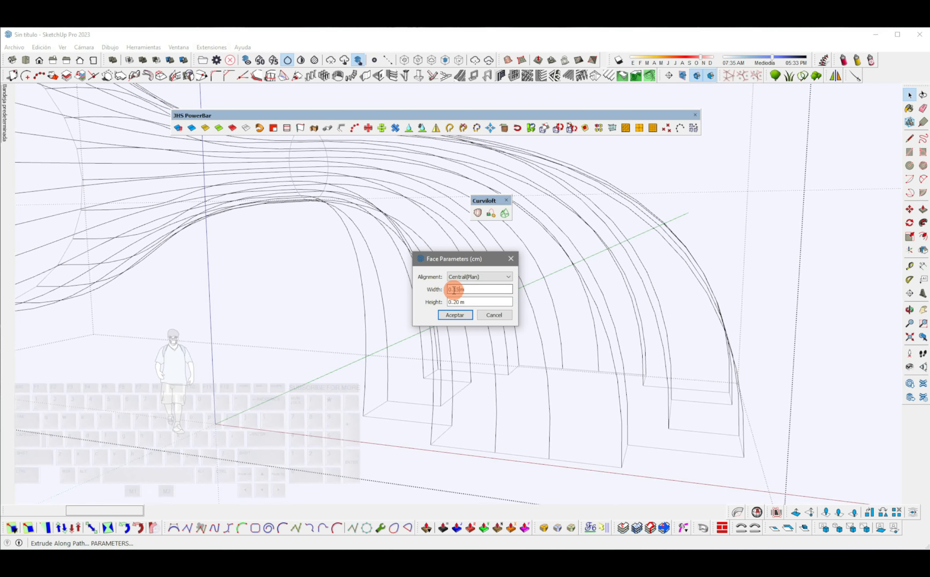
pyautogui.click(462, 313)
pyautogui.click(462, 307)
# Extrude the curves at the adjacent front corner and the neighbouring inner notch corner as 0.15 × 0.20 m beams.
pyautogui.moveTo(462, 305); pyautogui.dragTo(532, 393, button='middle')
pyautogui.click(540, 390)
pyautogui.scroll(3, 540, 390)
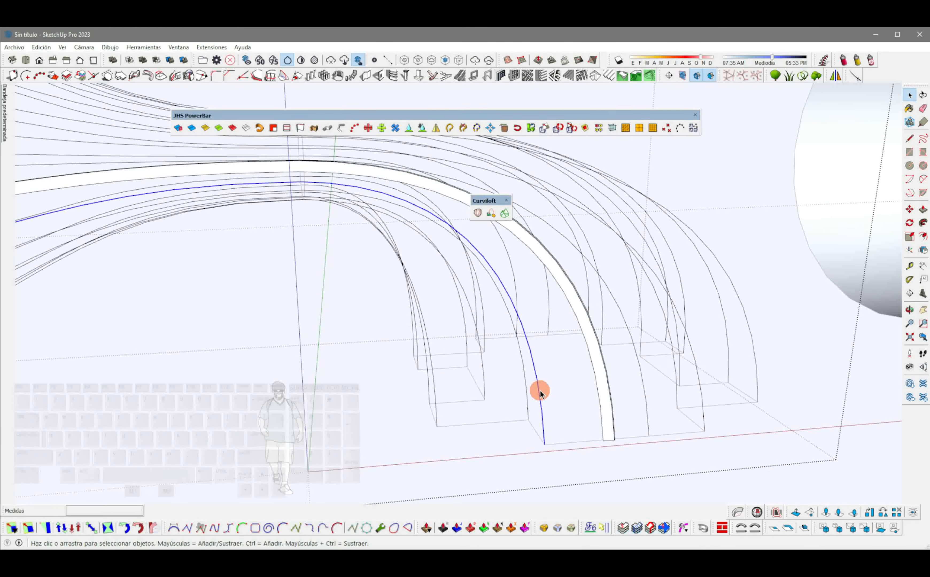
pyautogui.click(302, 130)
pyautogui.click(453, 312)
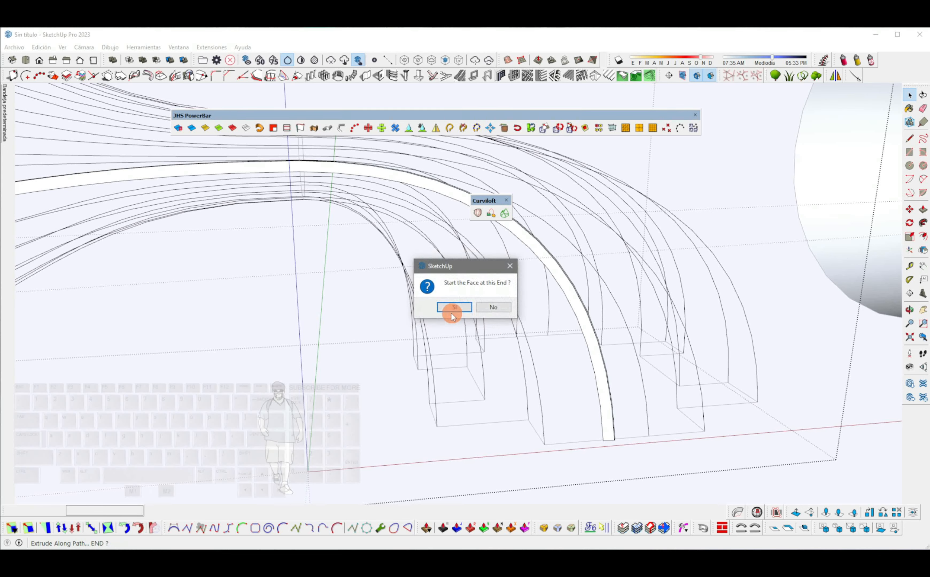
pyautogui.click(469, 313)
pyautogui.click(525, 386)
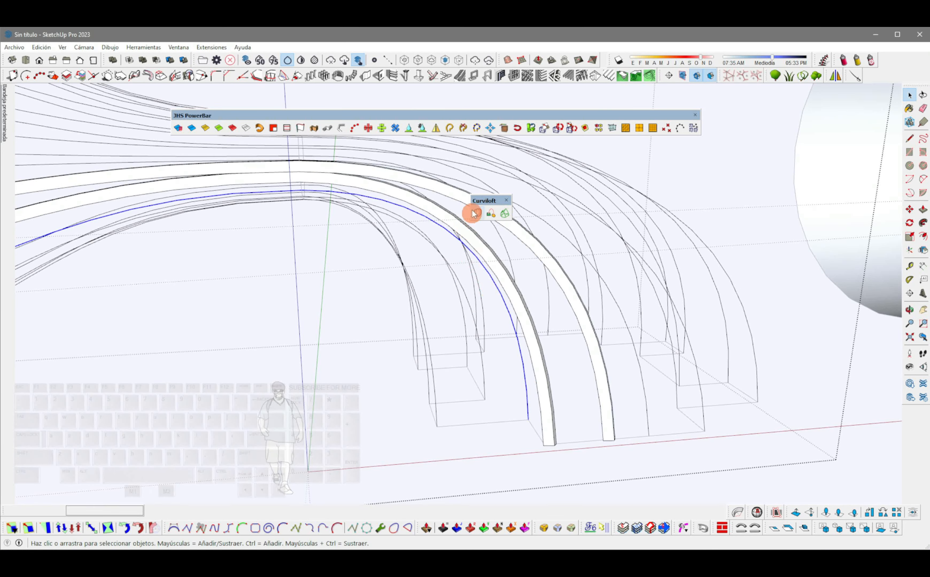
pyautogui.click(333, 129)
pyautogui.click(466, 322)
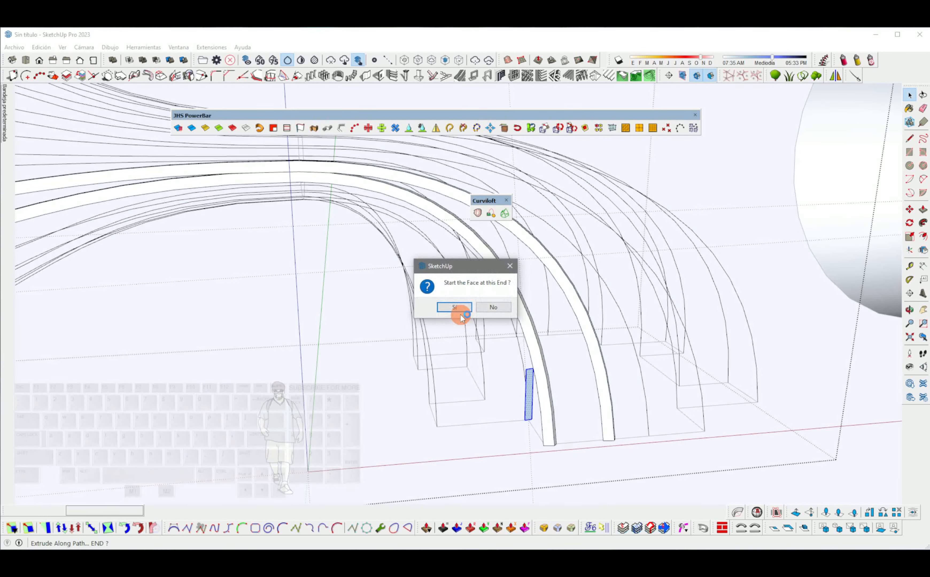
pyautogui.click(455, 307)
# Extrude the two curves at the outer corners of the adjoining base arm as 0.15 × 0.20 m beams.
pyautogui.moveTo(397, 268); pyautogui.dragTo(464, 395, button='middle')
pyautogui.click(462, 395)
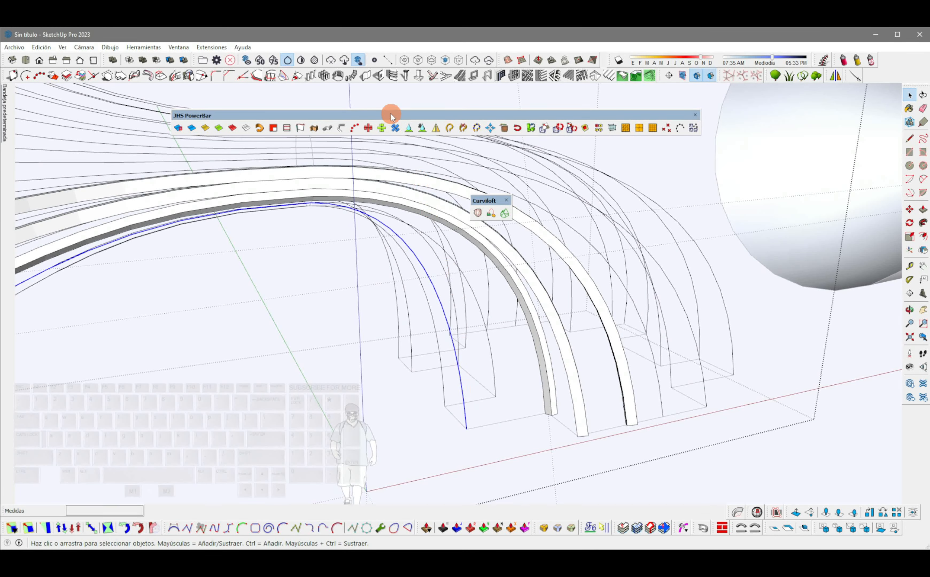
pyautogui.click(309, 127)
pyautogui.click(453, 313)
pyautogui.click(449, 386)
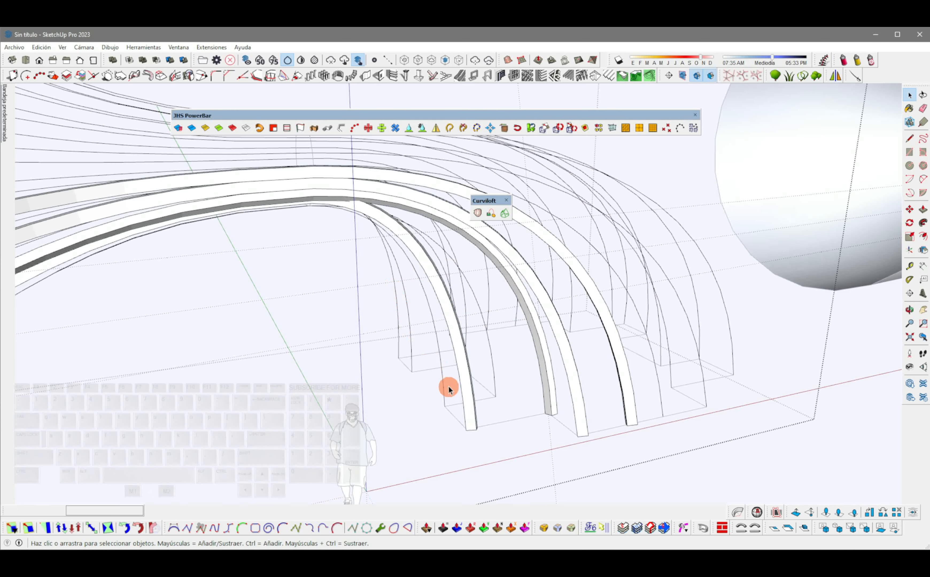
pyautogui.click(442, 384)
pyautogui.click(312, 130)
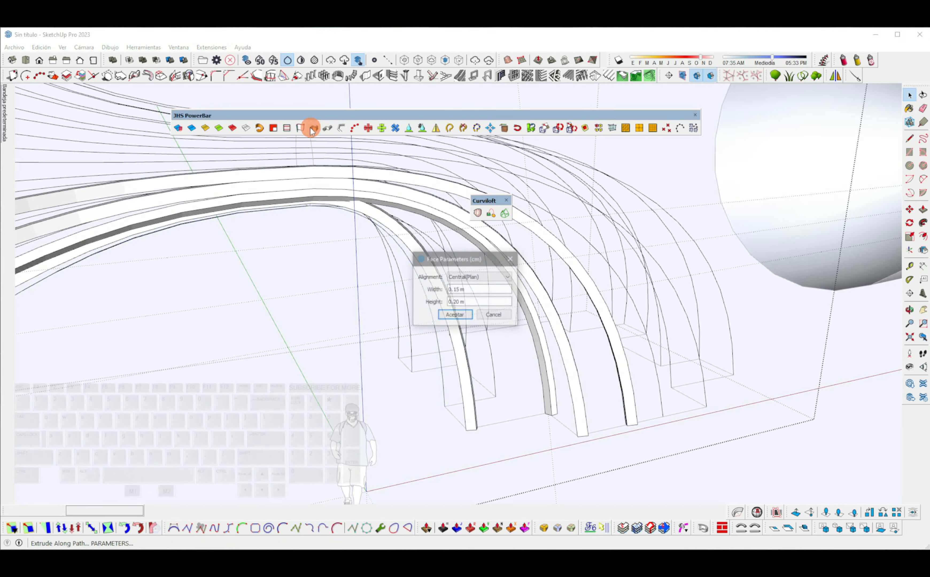
pyautogui.click(454, 314)
# Extrude the curve at the side notch's inner corner and the remaining intermediate front-edge curve as 0.15 × 0.20 m beams.
pyautogui.moveTo(501, 387); pyautogui.dragTo(478, 378, button='middle')
pyautogui.click(487, 363)
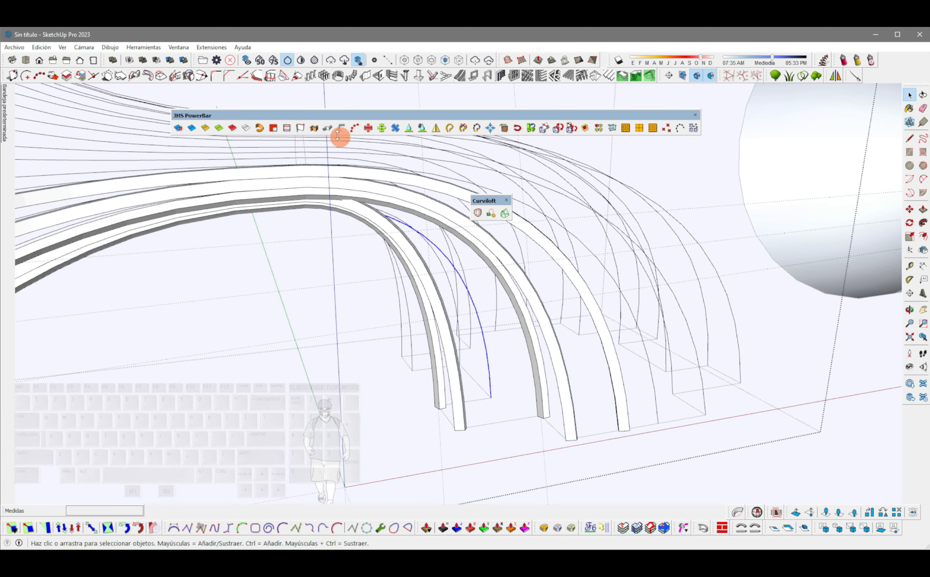
pyautogui.click(315, 131)
pyautogui.press('Return')
pyautogui.moveTo(627, 376); pyautogui.dragTo(376, 346, button='middle')
pyautogui.click(485, 420)
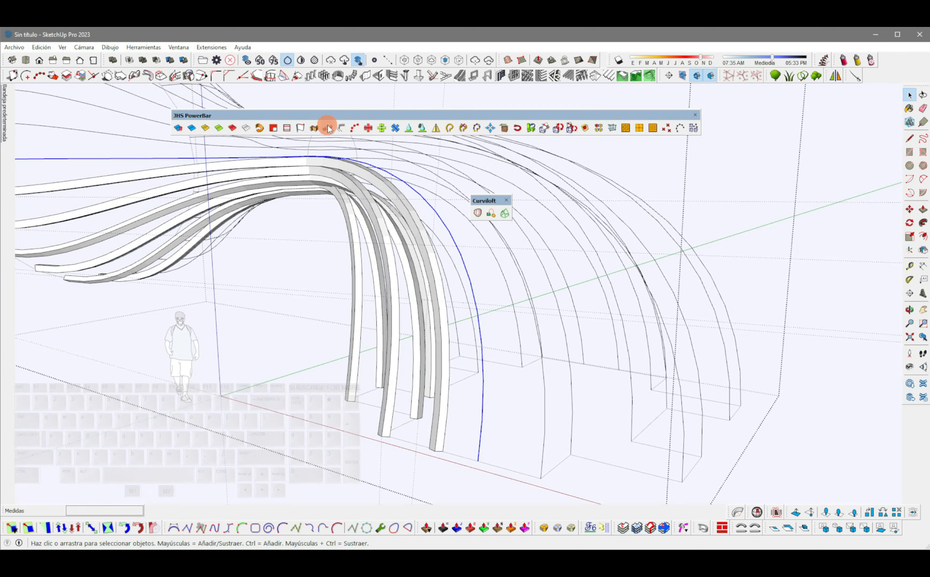
pyautogui.click(312, 129)
pyautogui.press('Return')
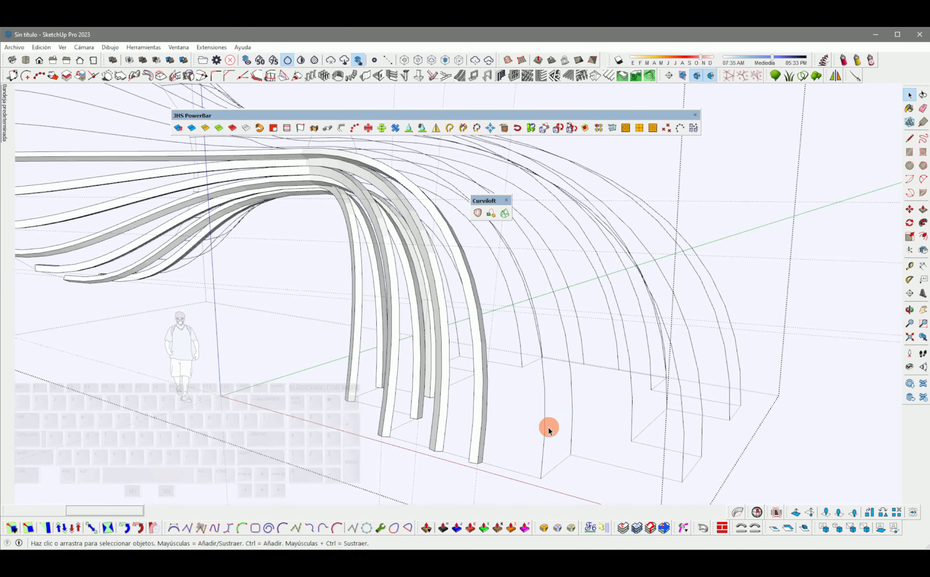
# Extrude the curves at the other end of the central front edge and its adjoining inner corner as 0.15 × 0.20 m beams.
pyautogui.click(545, 431)
pyautogui.click(313, 129)
pyautogui.press('Return')
pyautogui.click(573, 409)
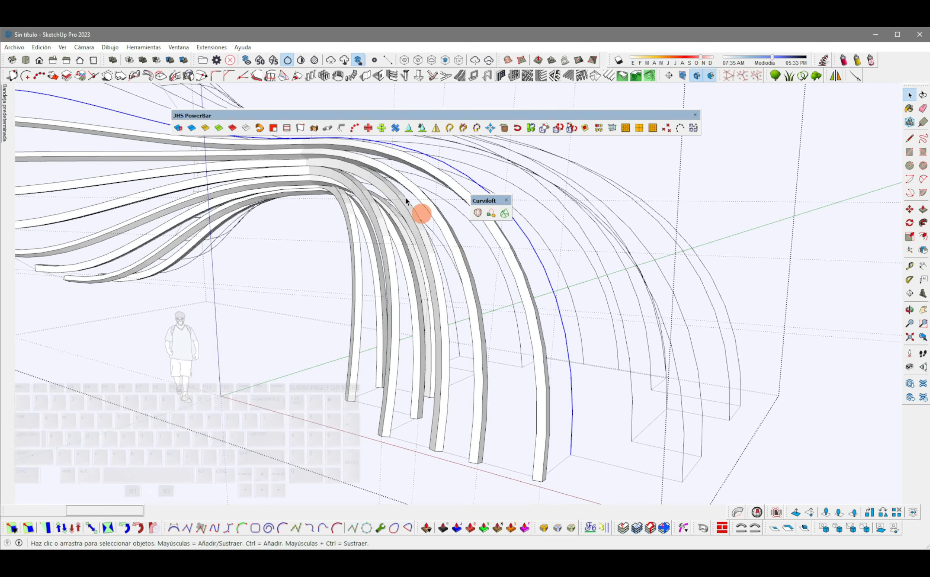
pyautogui.click(314, 130)
pyautogui.click(458, 313)
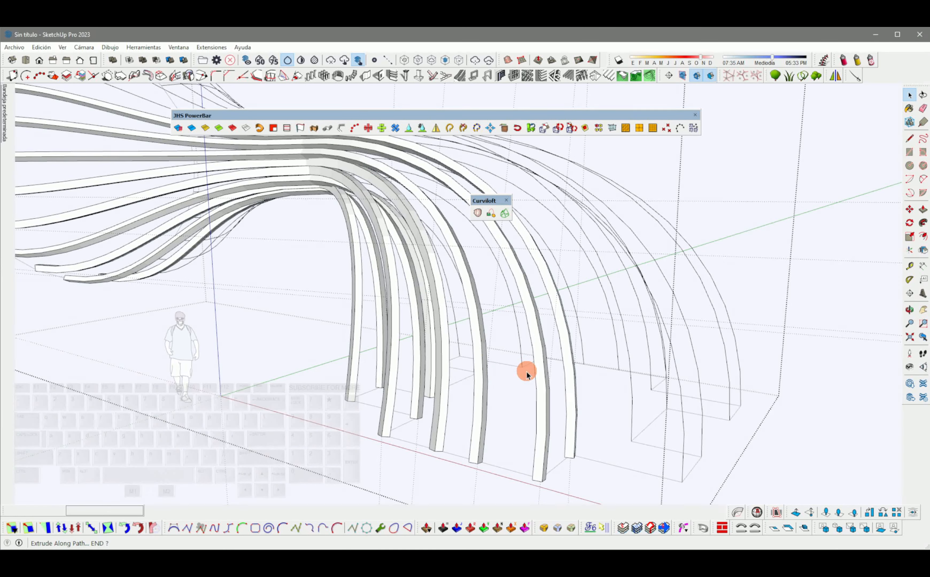
# Extrude the curve at the front outer corner of the opposite base arm as a 0.15 × 0.20 m beam.
pyautogui.moveTo(526, 372); pyautogui.dragTo(619, 411, button='middle')
pyautogui.click(609, 477)
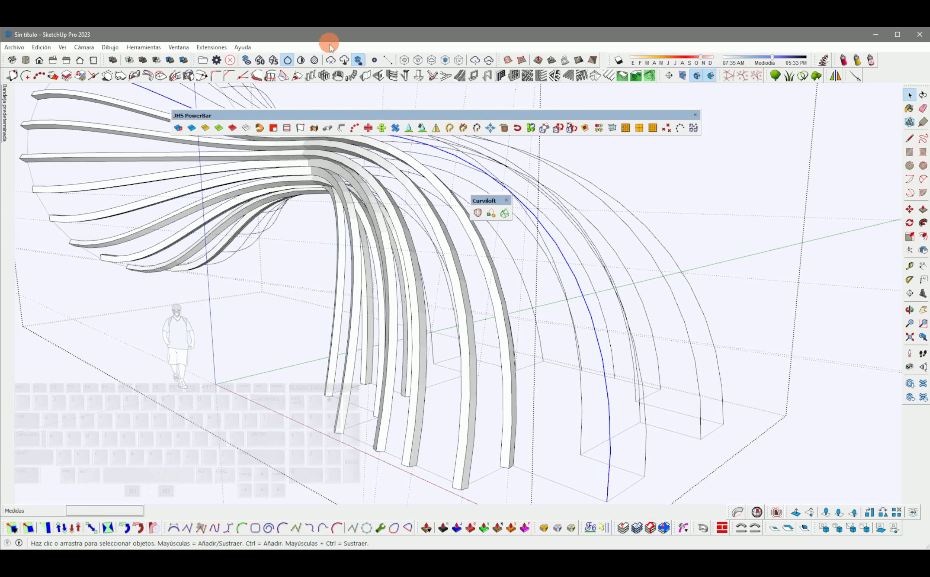
pyautogui.click(314, 129)
pyautogui.press('Return')
pyautogui.press('Return')
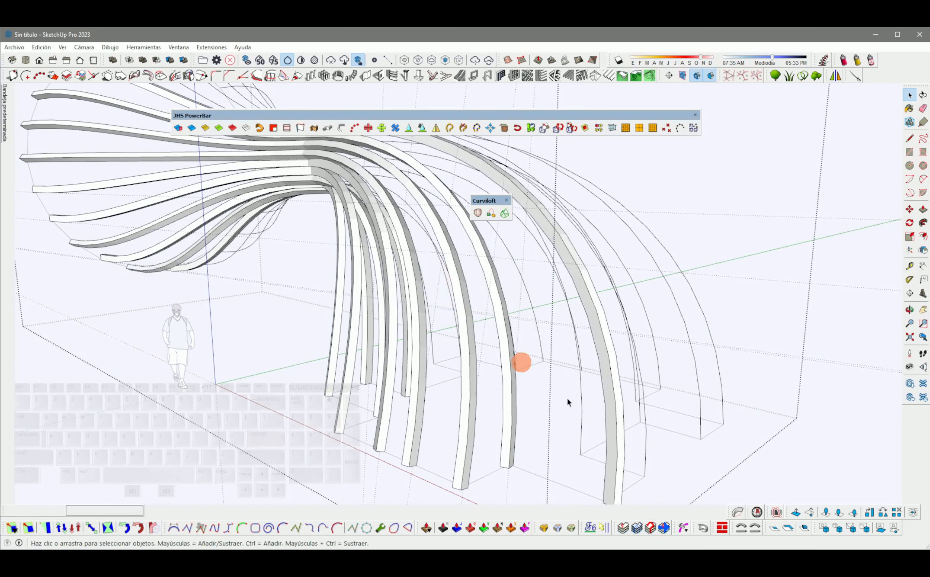
# Extrude the curves at the opposite arm's rear outer corner and the adjacent inner notch corner as 0.15 × 0.20 m beams.
pyautogui.click(636, 416)
pyautogui.click(647, 445)
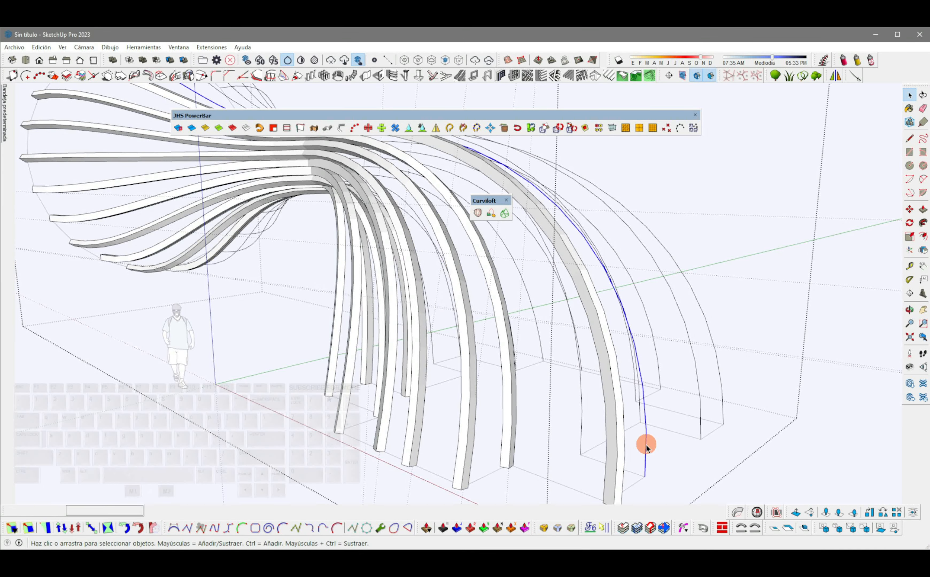
pyautogui.click(314, 128)
pyautogui.press('Return')
pyautogui.press('Return')
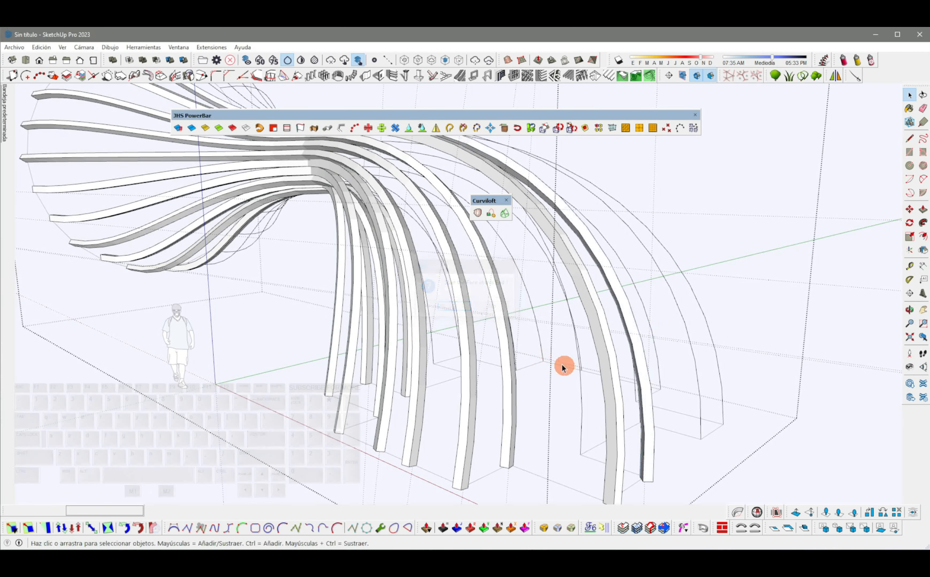
pyautogui.click(406, 217)
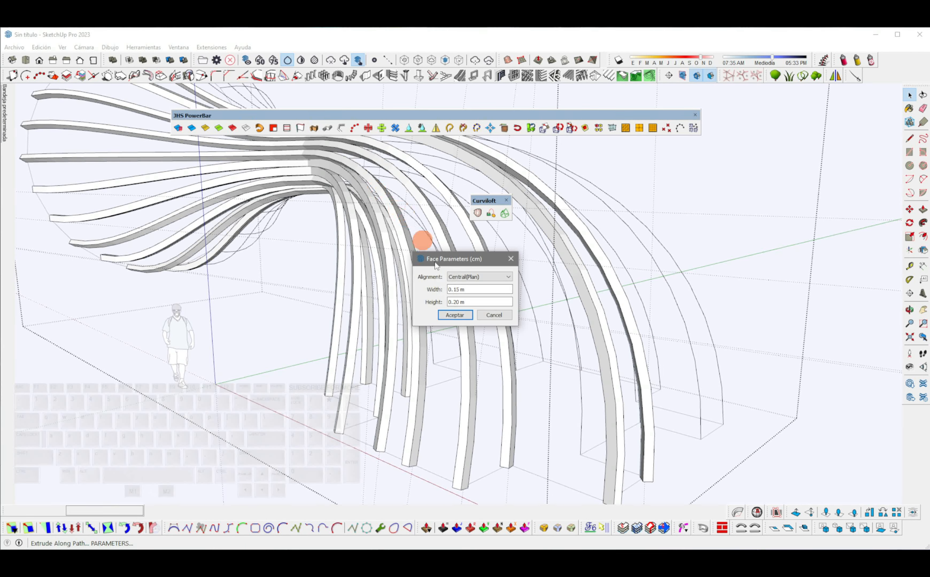
pyautogui.click(455, 316)
pyautogui.click(456, 311)
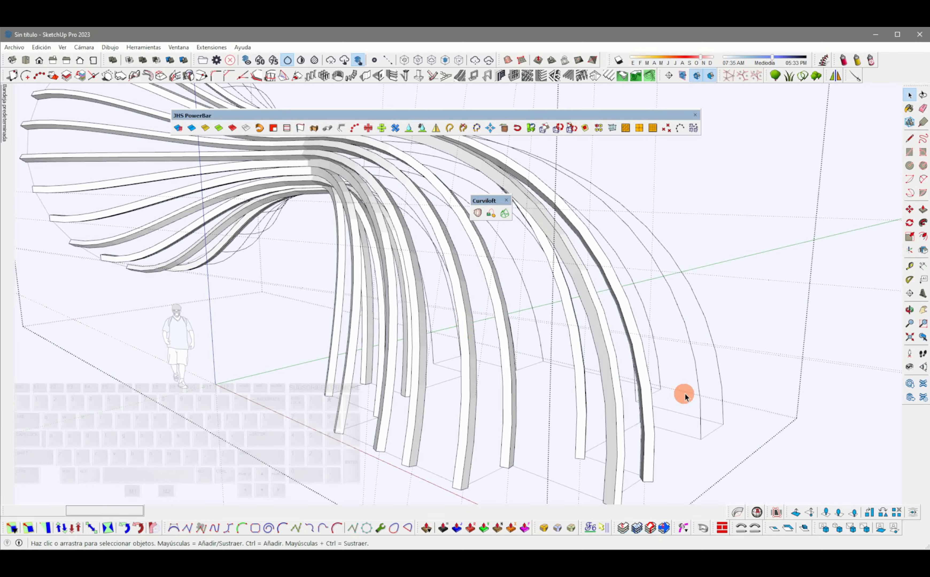
# Extrude the curve at the next inner corner of that side notch as a beam, starting the face at the proposed end.
pyautogui.moveTo(685, 395); pyautogui.dragTo(297, 345, button='middle')
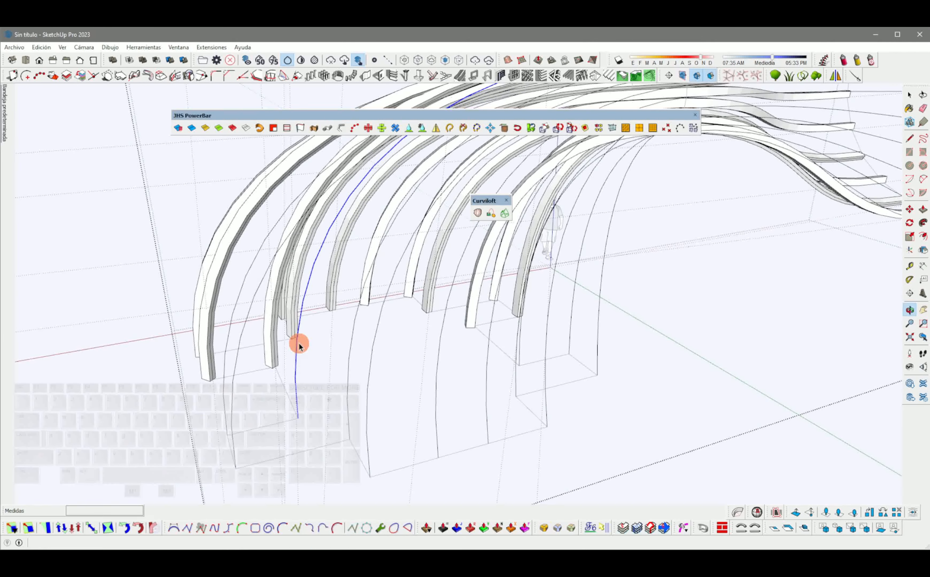
pyautogui.click(307, 128)
pyautogui.press('Return')
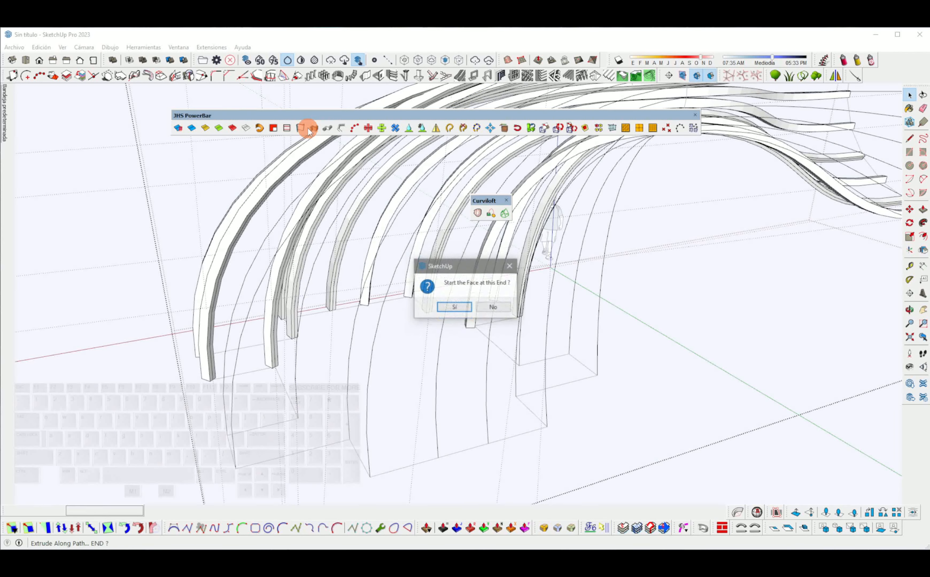
pyautogui.press('Return')
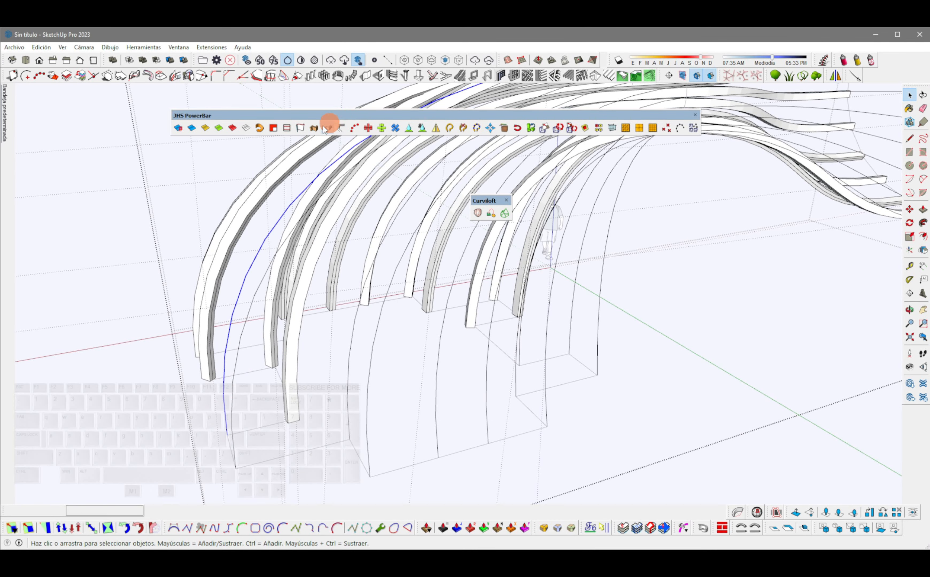
# Extrude the curves at the two outer corners of the next base arm's end as 0.15 × 0.20 m beams.
pyautogui.click(314, 128)
pyautogui.press('Return')
pyautogui.click(238, 377)
pyautogui.click(314, 128)
pyautogui.press('Return')
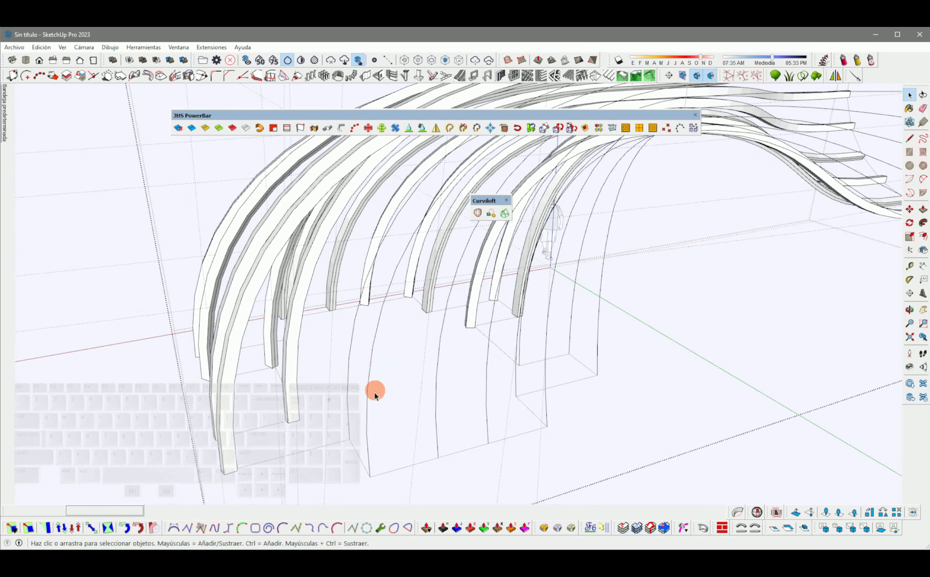
# Extrude the curves at the adjoining inner corner and the near outer corner of the front arm as 0.15 × 0.20 m beams.
pyautogui.click(348, 384)
pyautogui.click(317, 128)
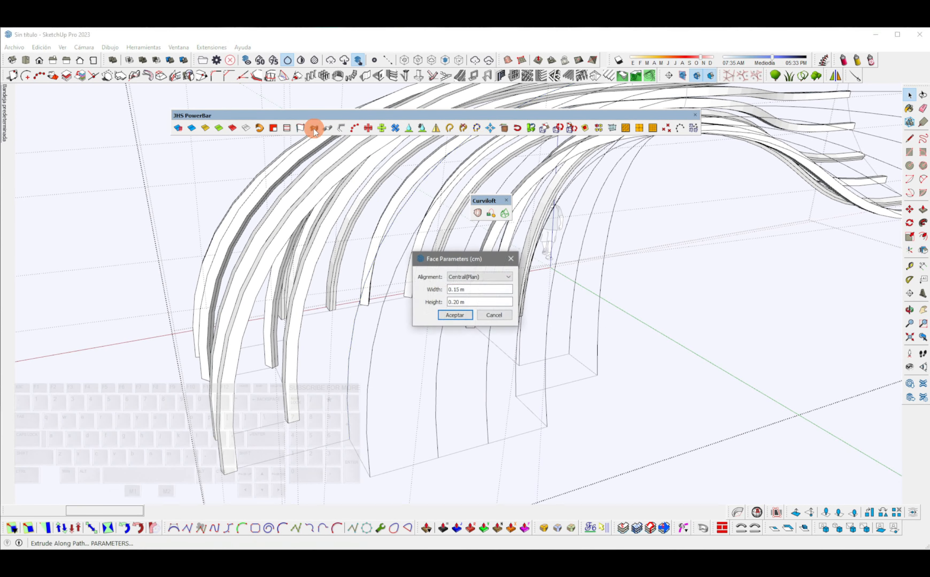
pyautogui.press('Return')
pyautogui.press('Return')
pyautogui.click(370, 356)
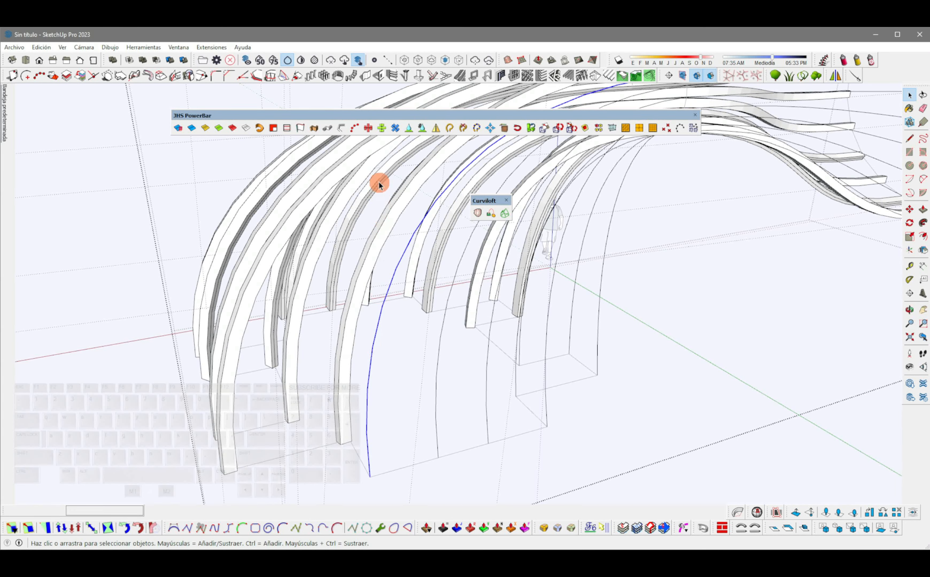
pyautogui.click(314, 128)
pyautogui.press('Return')
pyautogui.press('Return')
# Extrude the two intermediate curves along the front arm's outer edge as 0.15 × 0.20 m beams, starting the face at the proposed end.
pyautogui.click(436, 365)
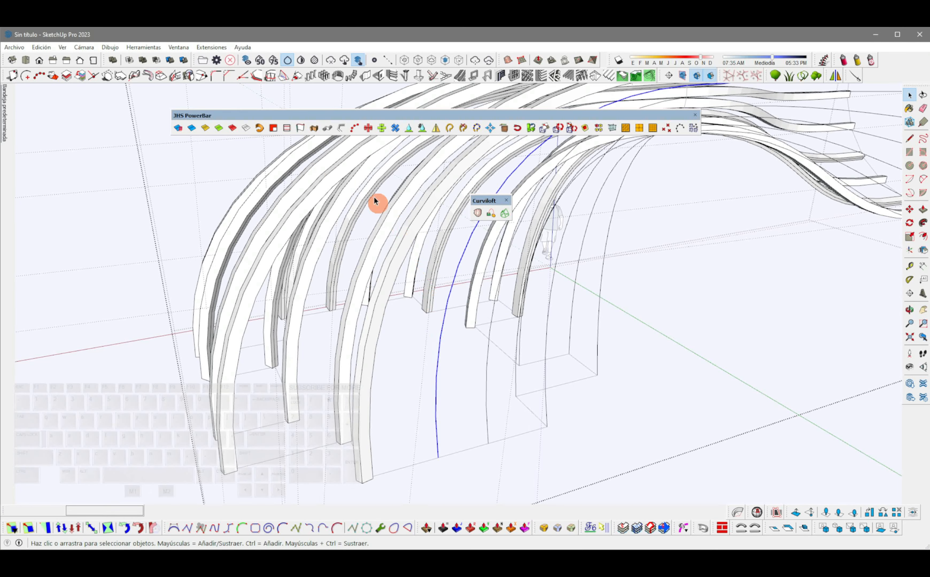
pyautogui.click(313, 129)
pyautogui.press('Return')
pyautogui.press('Return')
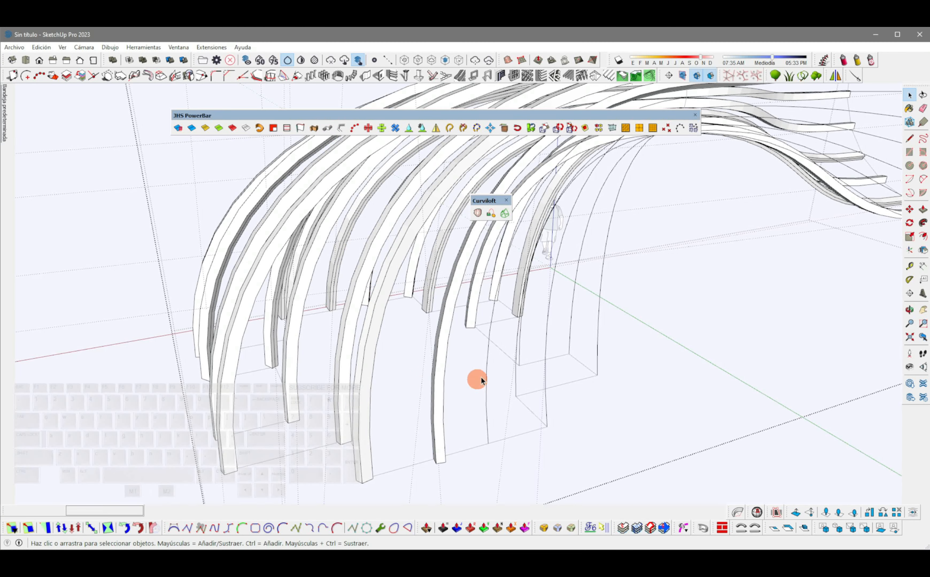
pyautogui.click(487, 375)
pyautogui.click(326, 131)
pyautogui.press('Return')
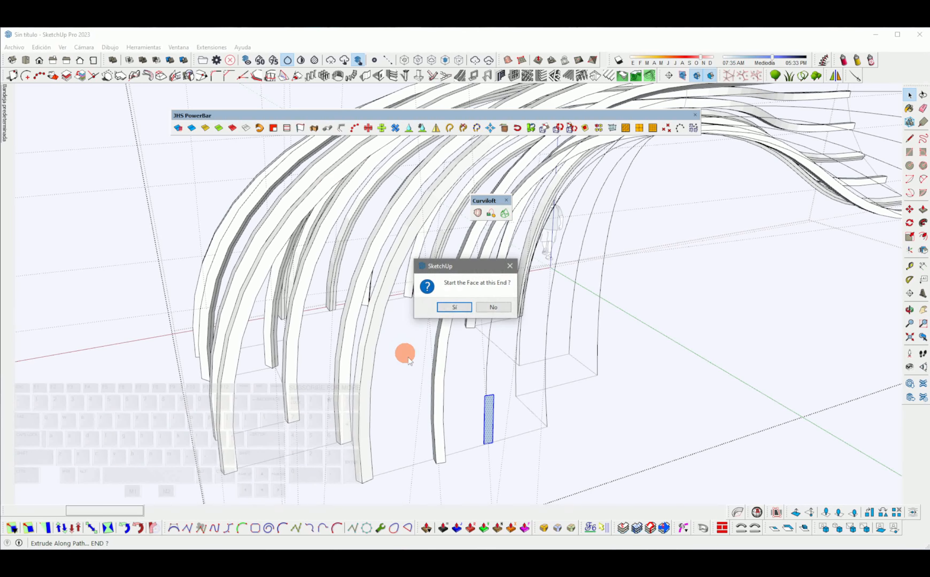
pyautogui.press('Return')
# Extrude the curves at the front arm's far outer corner and the inner corner beside it as 0.15 × 0.20 m beams.
pyautogui.click(546, 397)
pyautogui.click(310, 130)
pyautogui.press('Return')
pyautogui.press('Return')
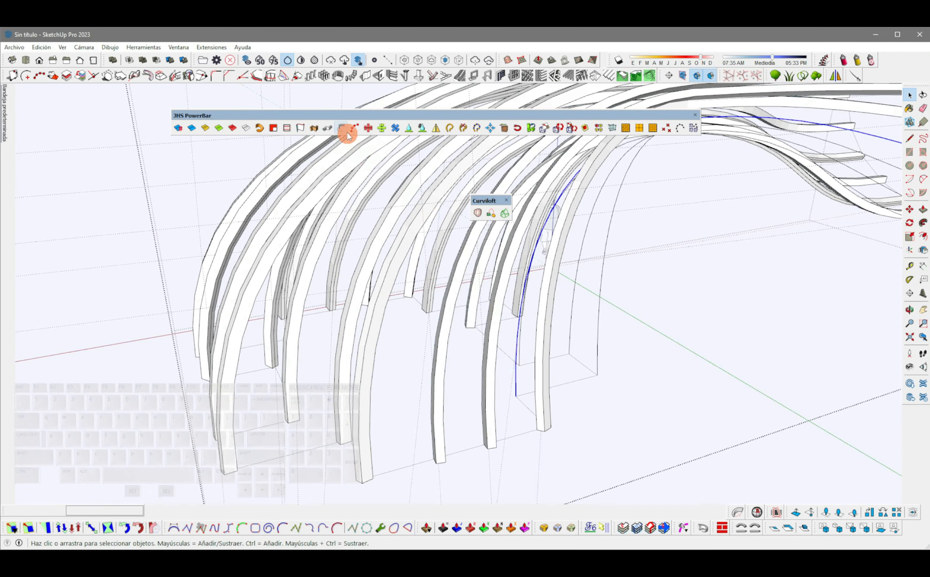
pyautogui.click(319, 128)
pyautogui.press('Return')
pyautogui.press('Return')
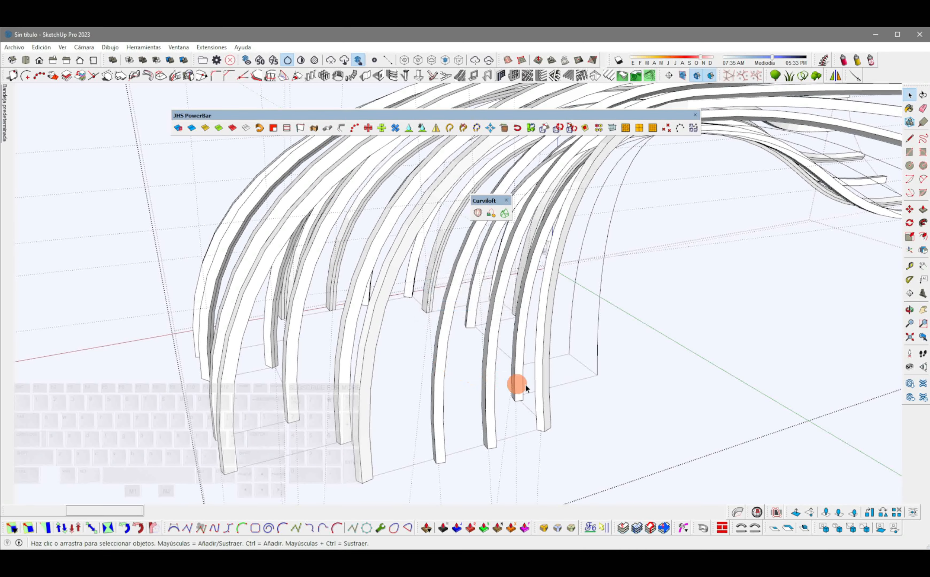
# Extrude the curves at the two end corners of the remaining side arm as 0.15 × 0.20 m beams.
pyautogui.click(596, 341)
pyautogui.click(313, 131)
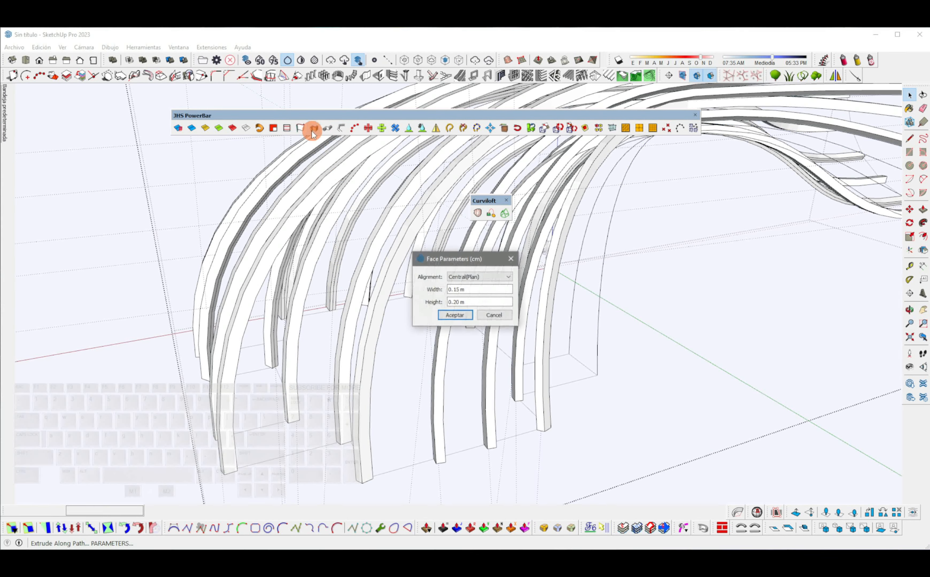
pyautogui.press('Return')
pyautogui.press('Return')
pyautogui.moveTo(563, 346); pyautogui.dragTo(519, 351, button='middle')
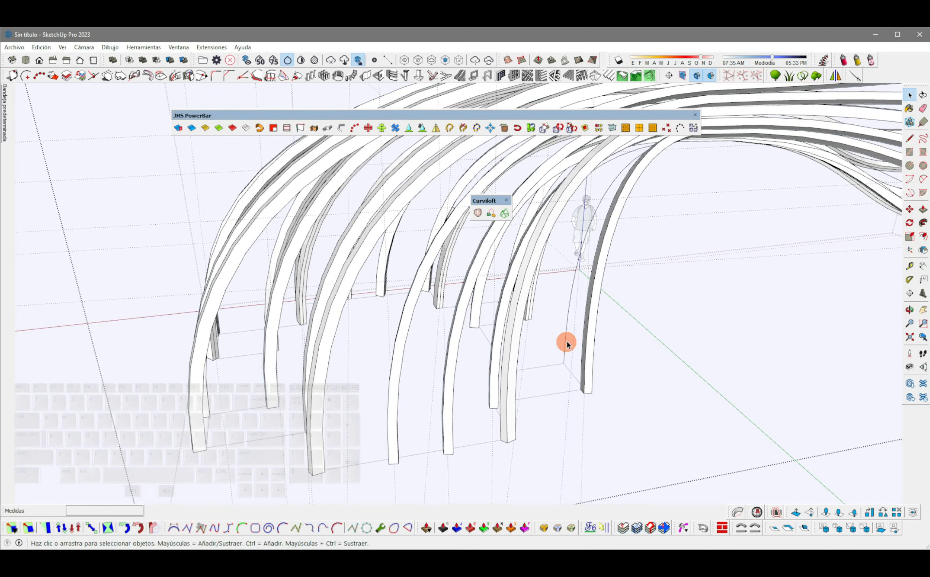
pyautogui.click(564, 344)
pyautogui.click(314, 128)
pyautogui.press('Return')
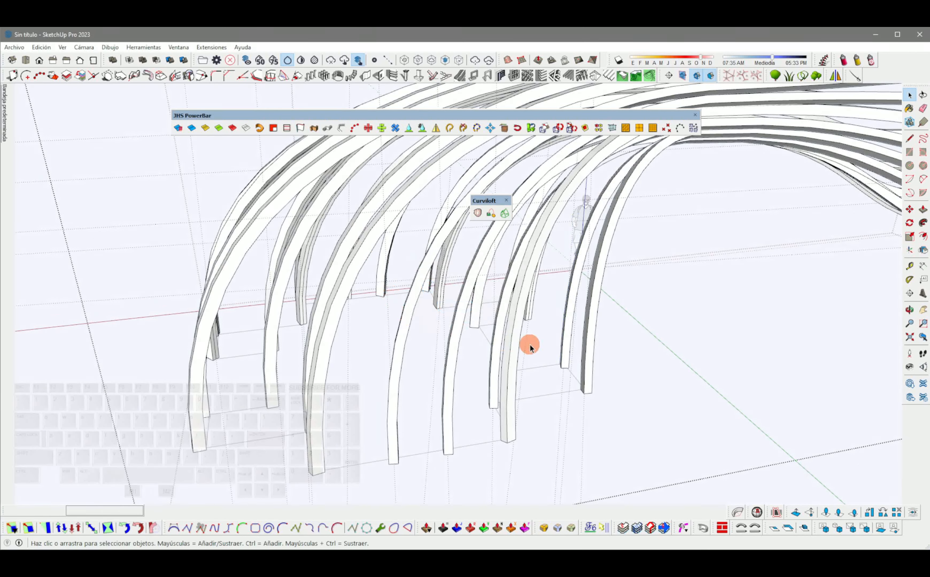
# Extrude the last bare curve, at the inner corner behind that side arm, as a beam.
pyautogui.moveTo(530, 345); pyautogui.dragTo(436, 357, button='middle')
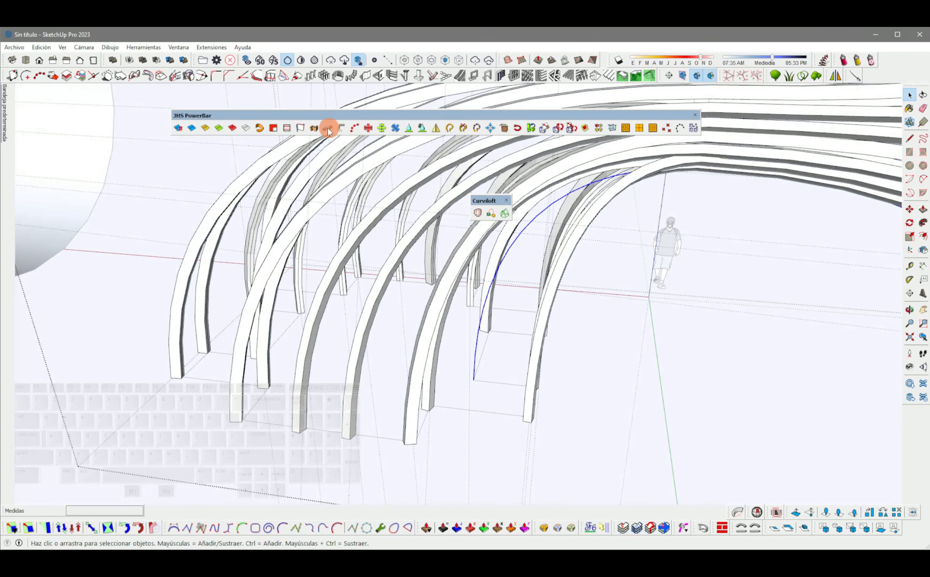
pyautogui.click(317, 129)
pyautogui.press('Return')
# Delete the dotted guide lines inside the beam group and leave the group.
pyautogui.moveTo(436, 369); pyautogui.dragTo(305, 235, button='middle')
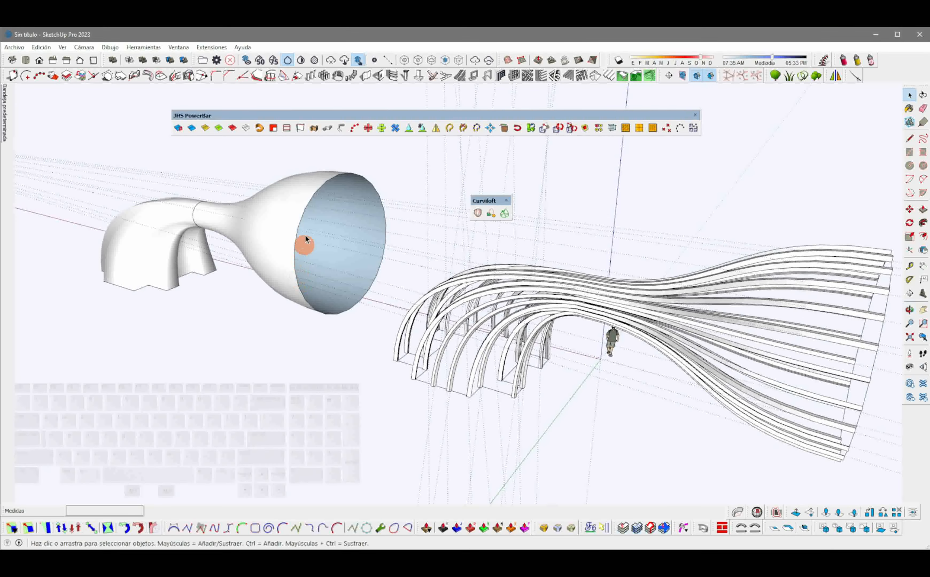
pyautogui.moveTo(349, 159); pyautogui.dragTo(340, 242, button='middle')
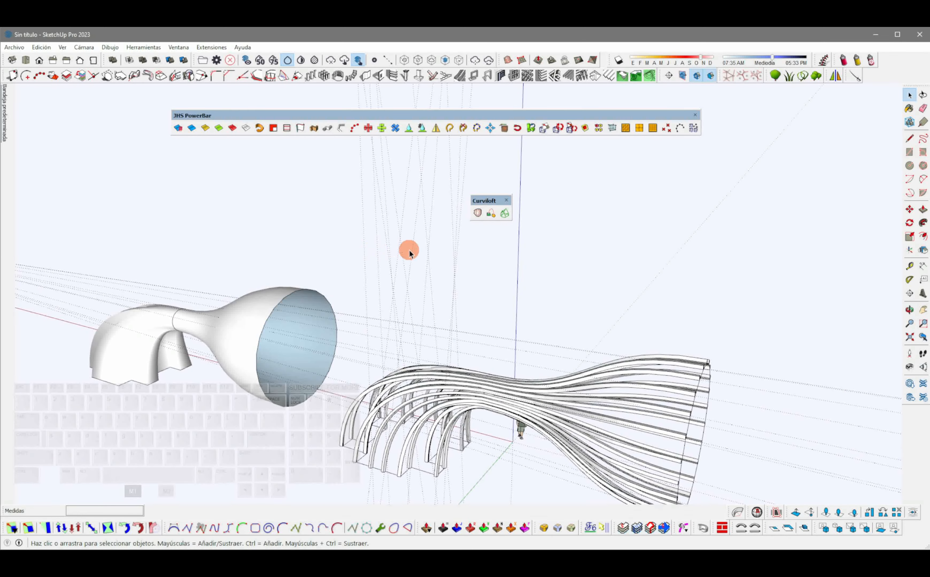
pyautogui.doubleClick(398, 240)
pyautogui.moveTo(502, 265); pyautogui.dragTo(345, 215)
pyautogui.press('Delete')
pyautogui.moveTo(344, 215); pyautogui.dragTo(362, 316, button='middle')
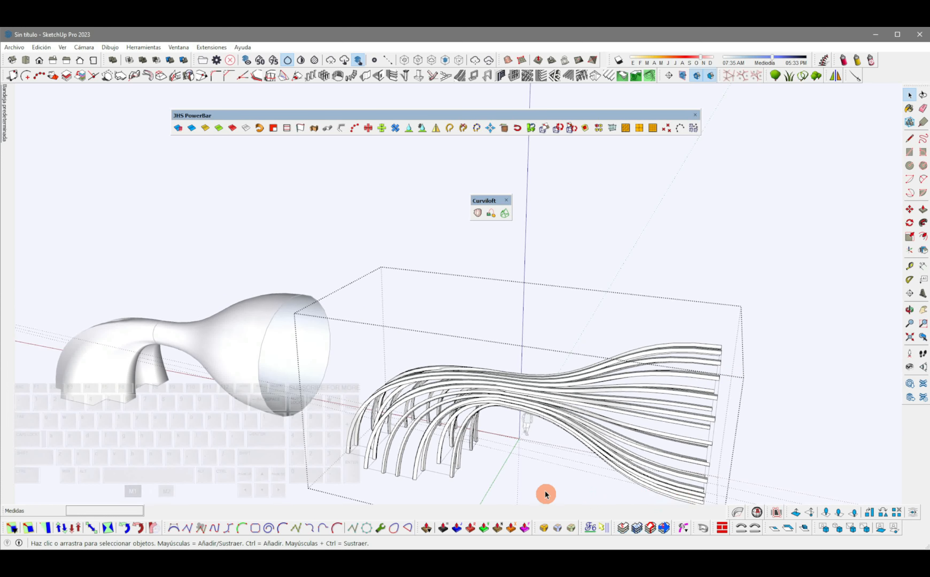
pyautogui.click(403, 225)
pyautogui.moveTo(403, 225); pyautogui.dragTo(367, 310, button='middle')
# Move the lofted surface onto the beam frame by matching their base corners, and delete the three contours left behind.
pyautogui.click(289, 311)
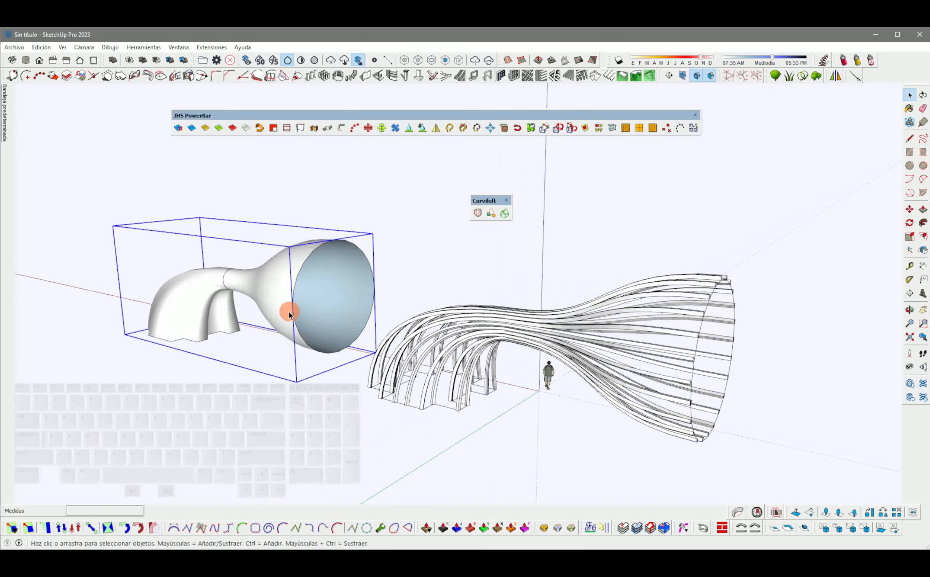
pyautogui.scroll(3, 174, 345)
pyautogui.press('m')
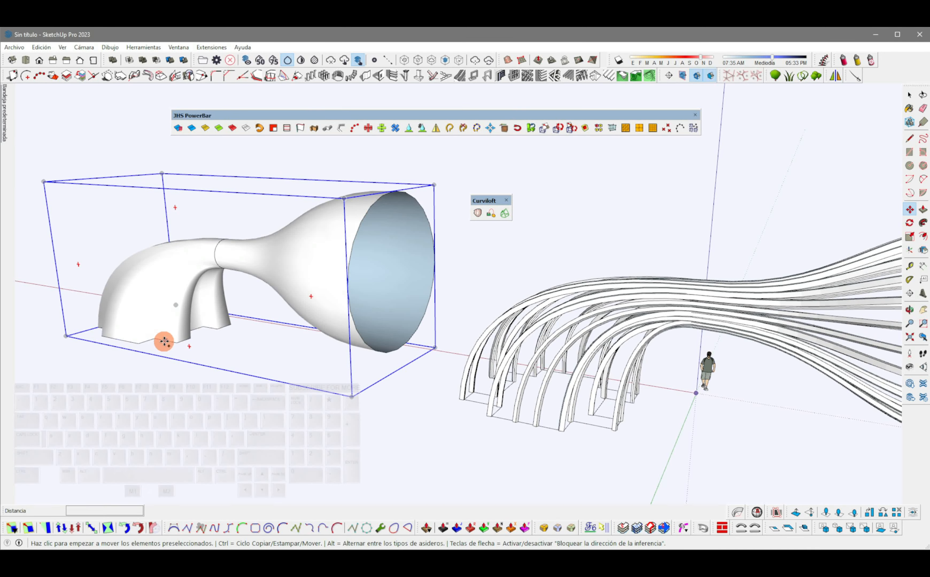
pyautogui.click(164, 341)
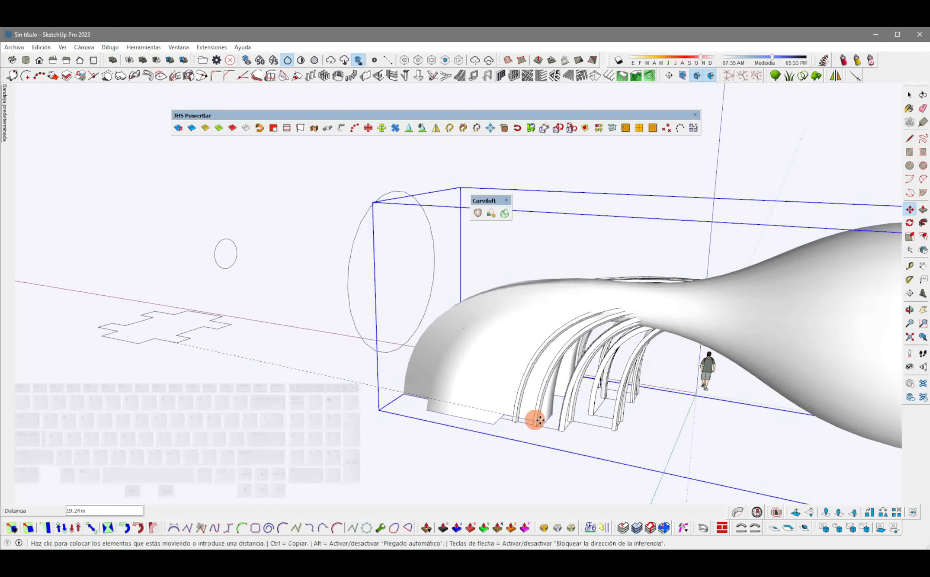
pyautogui.click(596, 427)
pyautogui.scroll(-5, 407, 365)
pyautogui.press('space')
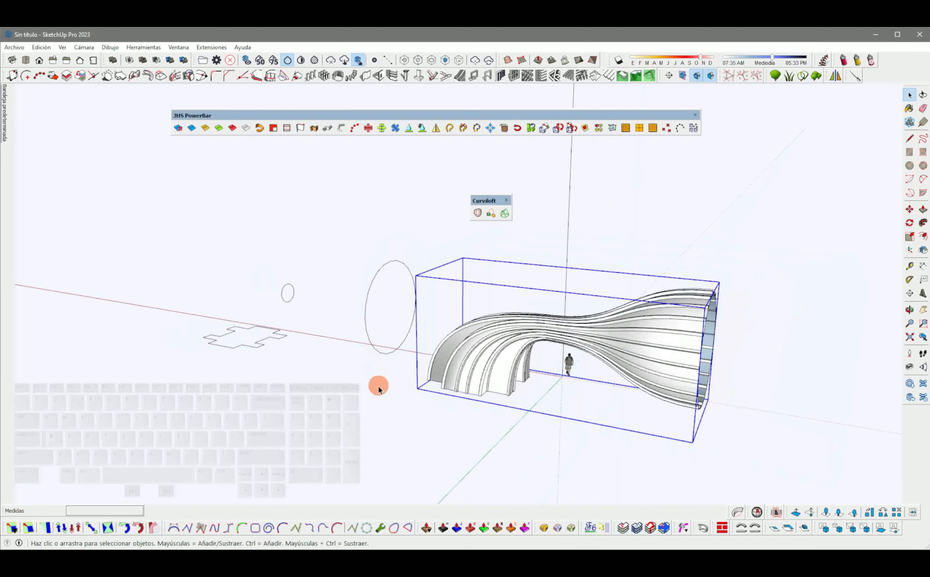
pyautogui.moveTo(377, 386); pyautogui.dragTo(168, 267)
pyautogui.press('Delete')
# Paint the lofted surface with the translucent grey glass from the "Vidrio y espejos" materials.
pyautogui.scroll(4, 604, 385)
pyautogui.moveTo(685, 339); pyautogui.dragTo(526, 324, button='middle')
pyautogui.scroll(3, 520, 356)
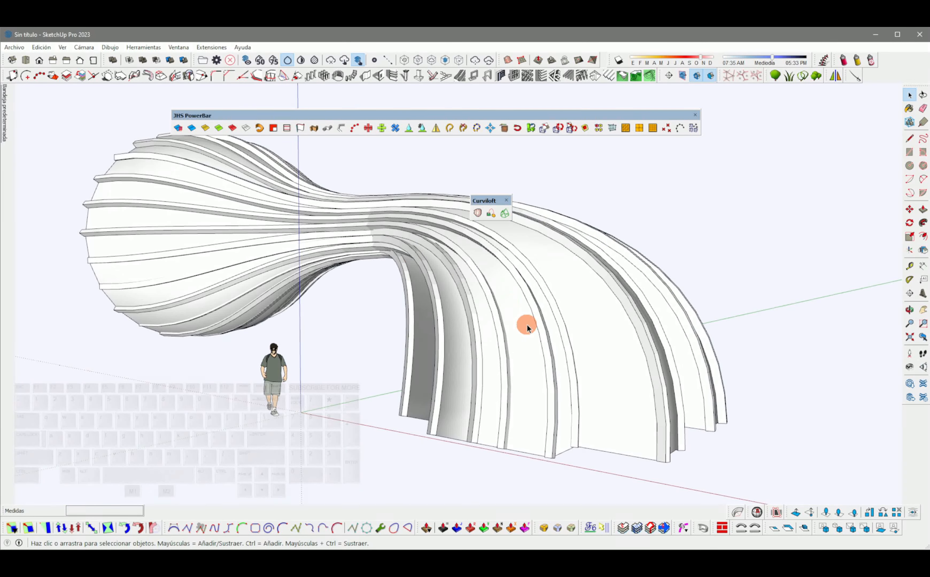
pyautogui.moveTo(5, 100)
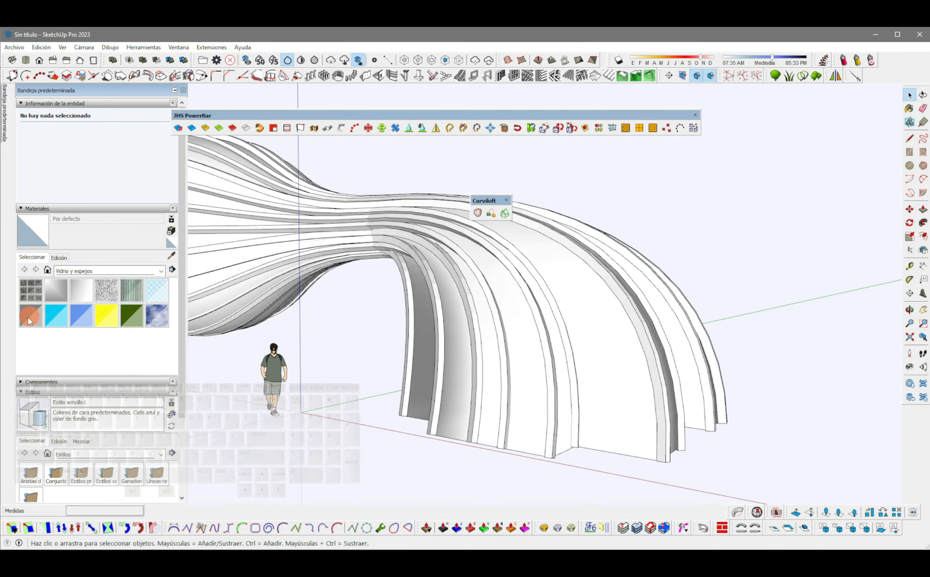
pyautogui.click(31, 317)
pyautogui.click(582, 313)
pyautogui.moveTo(582, 313)
pyautogui.mouseDown(button='middle')
pyautogui.moveTo(527, 305)
pyautogui.moveTo(574, 304)
pyautogui.mouseUp(button='middle')
pyautogui.press('space')
# Create a face over the cross-shaped base footprint by tracing a segment along its edge.
pyautogui.scroll(2, 592, 458)
pyautogui.moveTo(593, 458); pyautogui.dragTo(578, 301, button='middle')
pyautogui.click(578, 304)
pyautogui.press('l')
pyautogui.click(577, 302)
pyautogui.click(585, 300)
# Offset the cross-shaped base face outward to form a wide platform around the structure.
pyautogui.moveTo(554, 308); pyautogui.dragTo(477, 342, button='middle')
pyautogui.press('f')
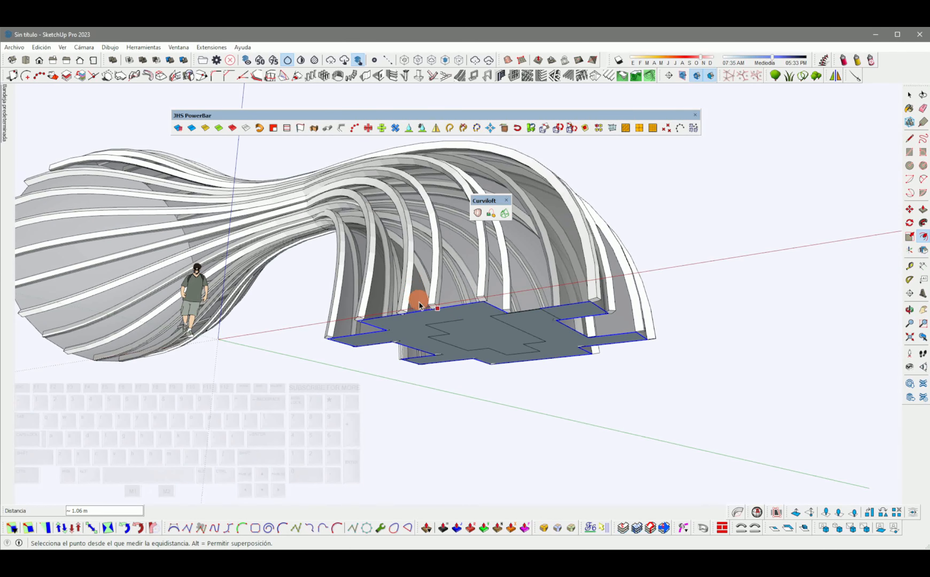
pyautogui.moveTo(444, 298); pyautogui.dragTo(347, 437, button='middle')
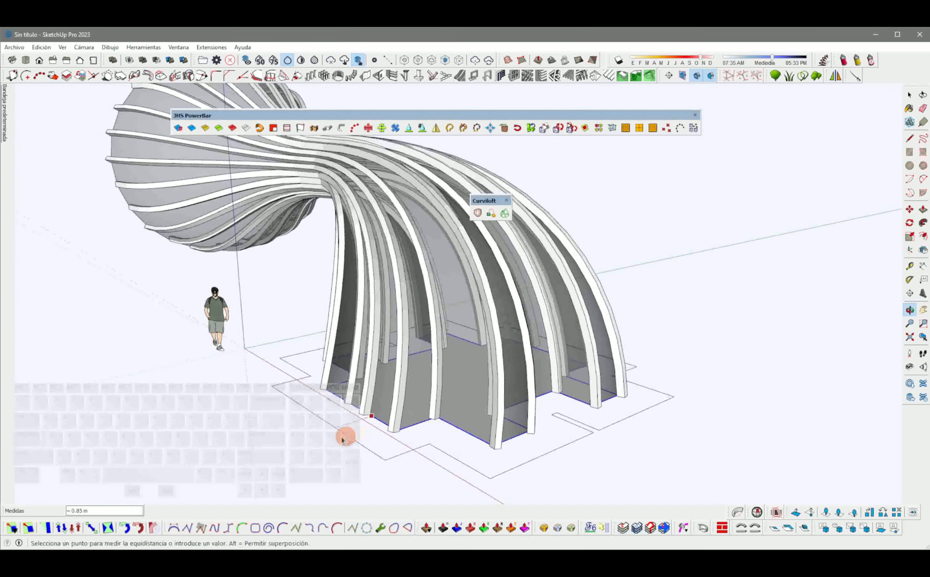
pyautogui.click(142, 438)
pyautogui.press('space')
pyautogui.moveTo(238, 403); pyautogui.dragTo(323, 337, button='middle')
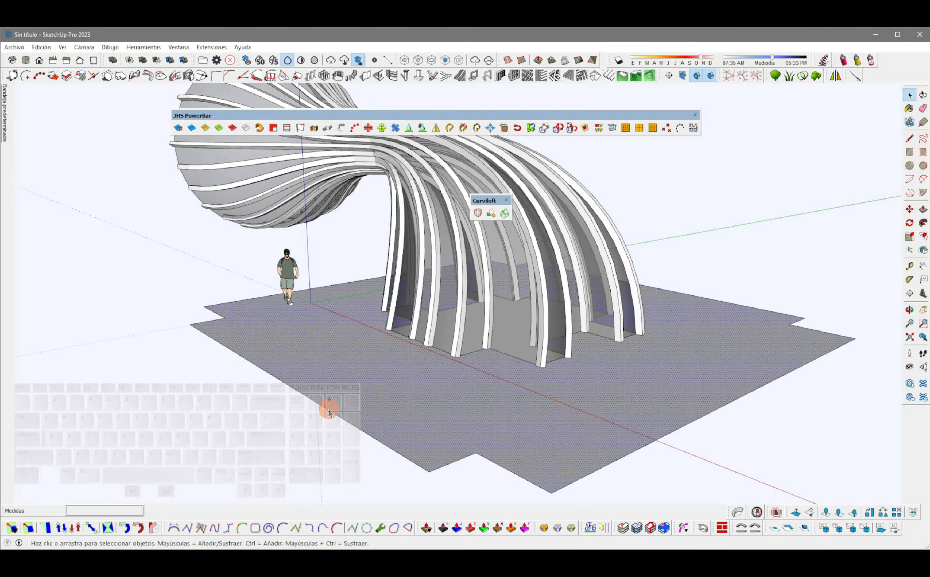
pyautogui.click(485, 407)
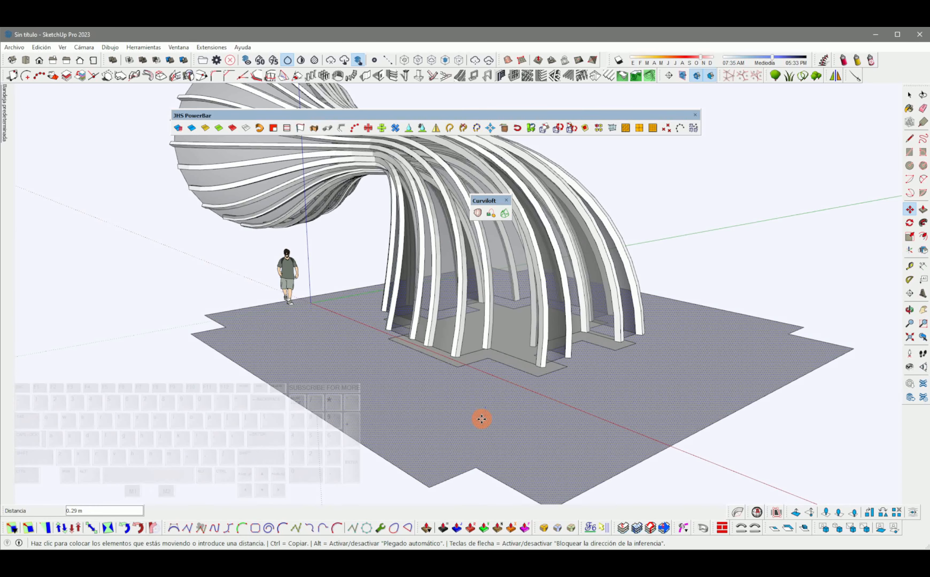
pyautogui.click(483, 411)
pyautogui.press('space')
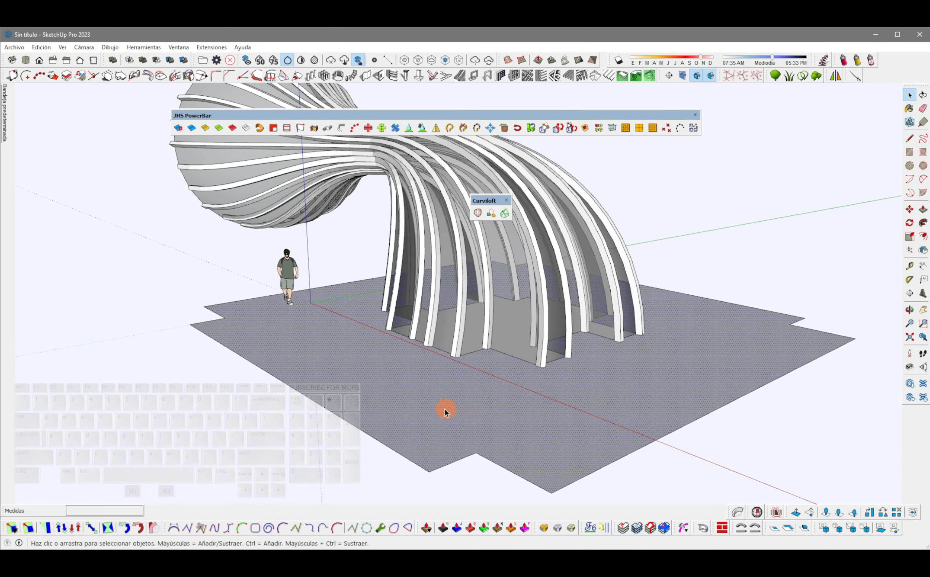
# Push/Pull the surrounding platform into a slab about 0.21 m thick and lower its top by about 0.15 m around the base.
pyautogui.click(439, 408)
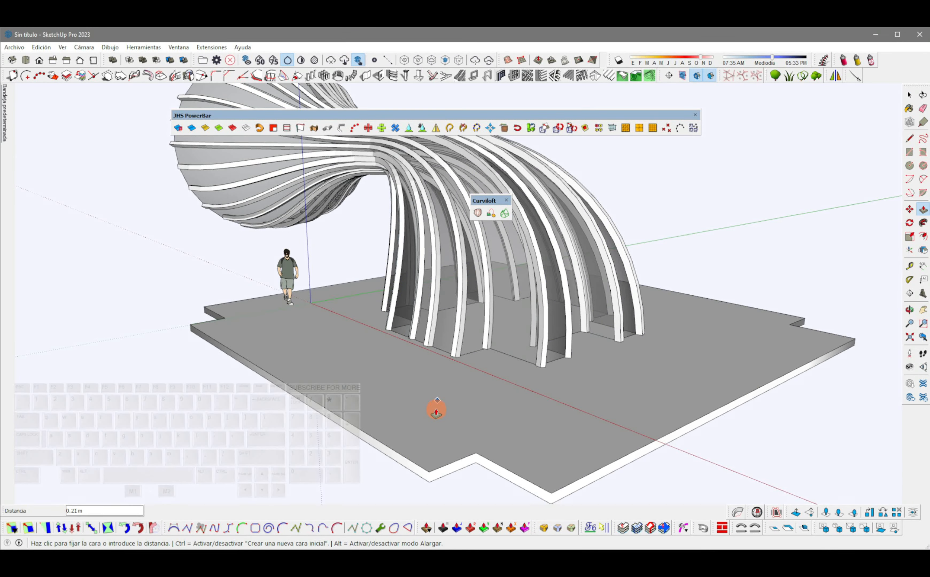
pyautogui.press('space')
pyautogui.moveTo(268, 319); pyautogui.dragTo(490, 376, button='middle')
pyautogui.scroll(2, 492, 379)
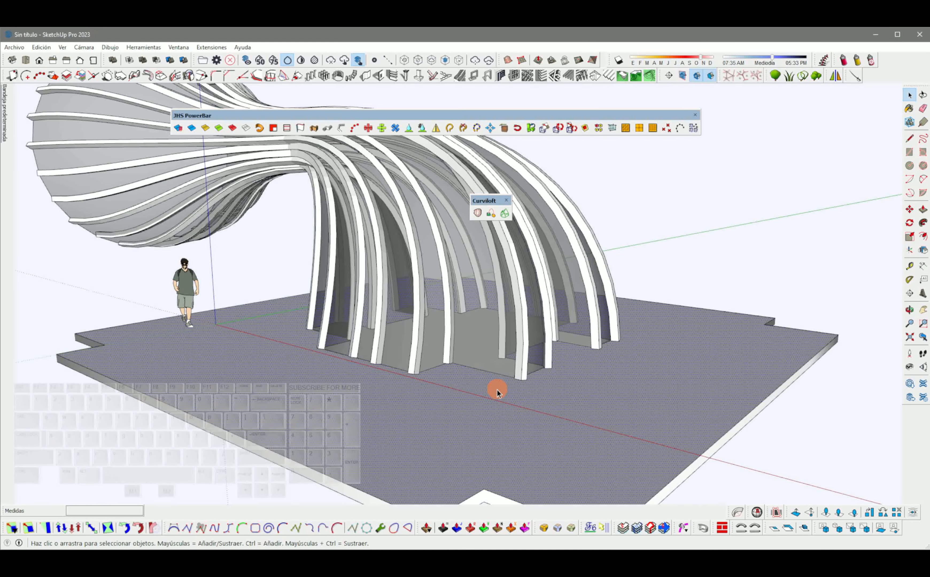
pyautogui.click(470, 402)
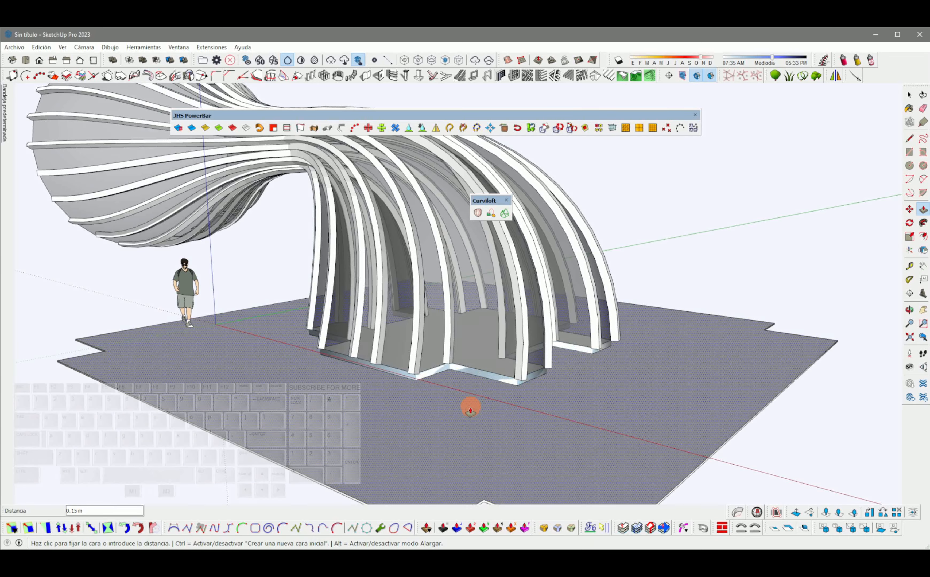
pyautogui.click(470, 410)
# Reverse the inverted faces along the raised base's narrow vertical edge.
pyautogui.moveTo(465, 374); pyautogui.dragTo(483, 215, button='middle')
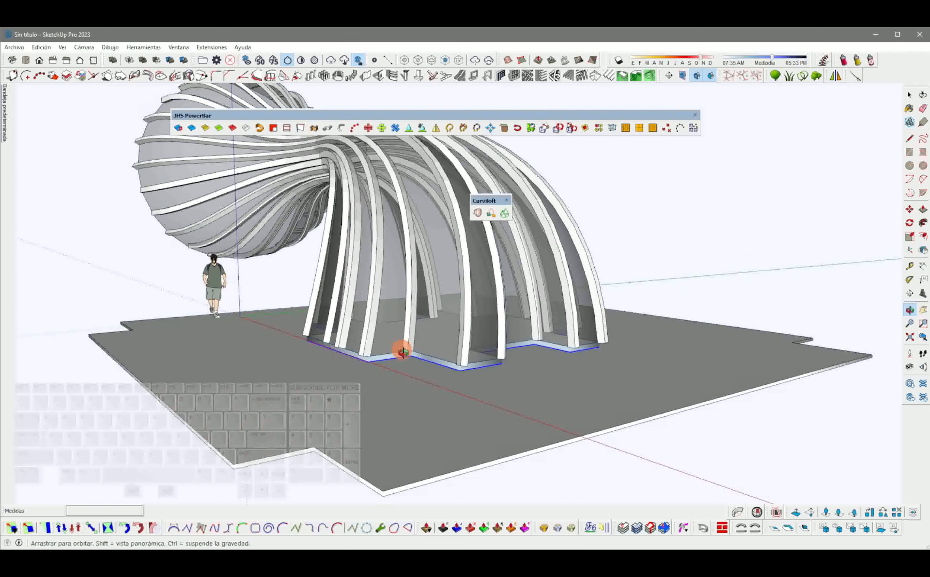
pyautogui.scroll(5, 454, 374)
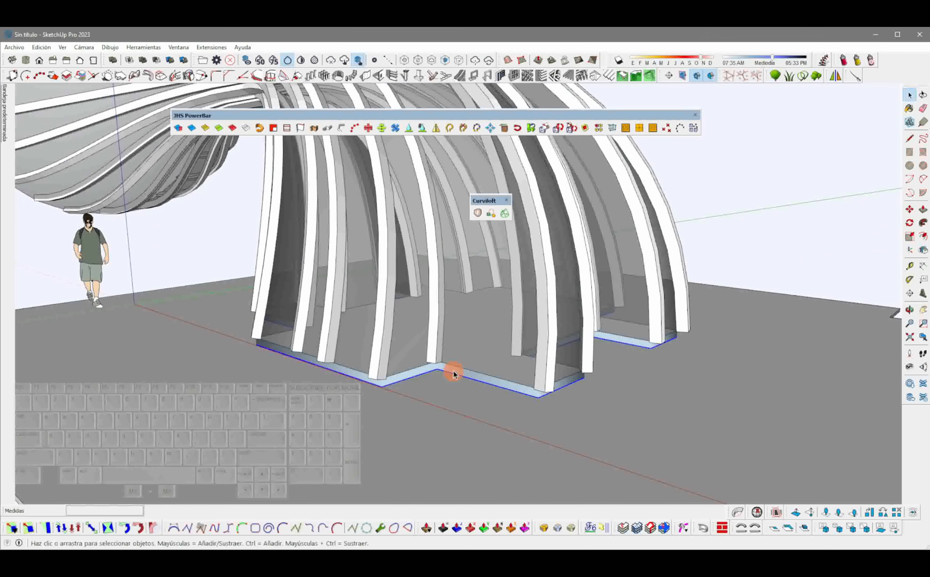
pyautogui.rightClick(454, 372)
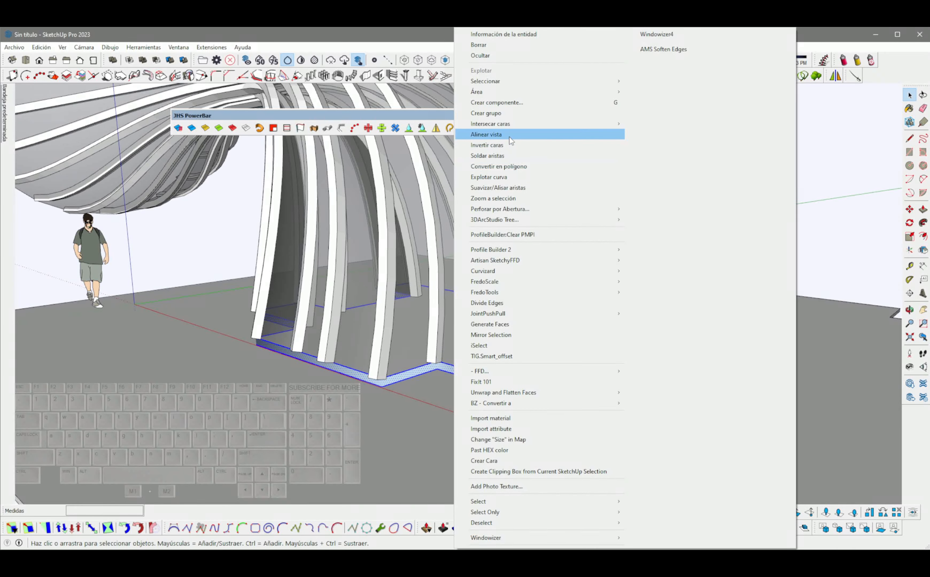
pyautogui.click(740, 249)
# Examine how the beam feet and glass surface meet the raised edge of the base.
pyautogui.scroll(-5, 740, 247)
pyautogui.moveTo(672, 272)
pyautogui.mouseDown(button='middle')
pyautogui.moveTo(640, 283)
pyautogui.moveTo(589, 280)
pyautogui.moveTo(539, 333)
pyautogui.moveTo(550, 315)
pyautogui.moveTo(471, 301)
pyautogui.moveTo(607, 294)
pyautogui.moveTo(366, 369)
pyautogui.moveTo(525, 436)
pyautogui.mouseUp(button='middle')
pyautogui.scroll(1, 573, 303)
pyautogui.scroll(3, 493, 441)
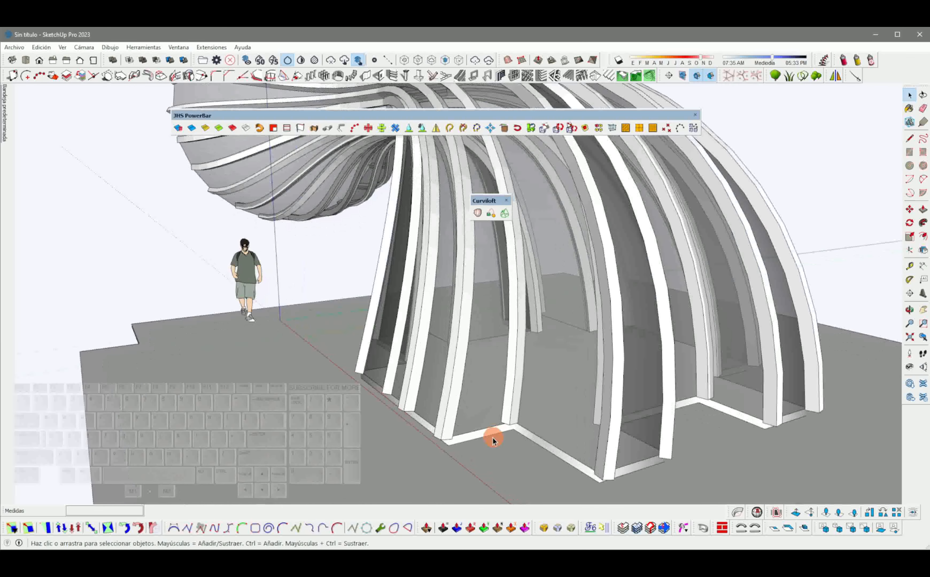
pyautogui.press('p')
pyautogui.press('space')
pyautogui.click(466, 428)
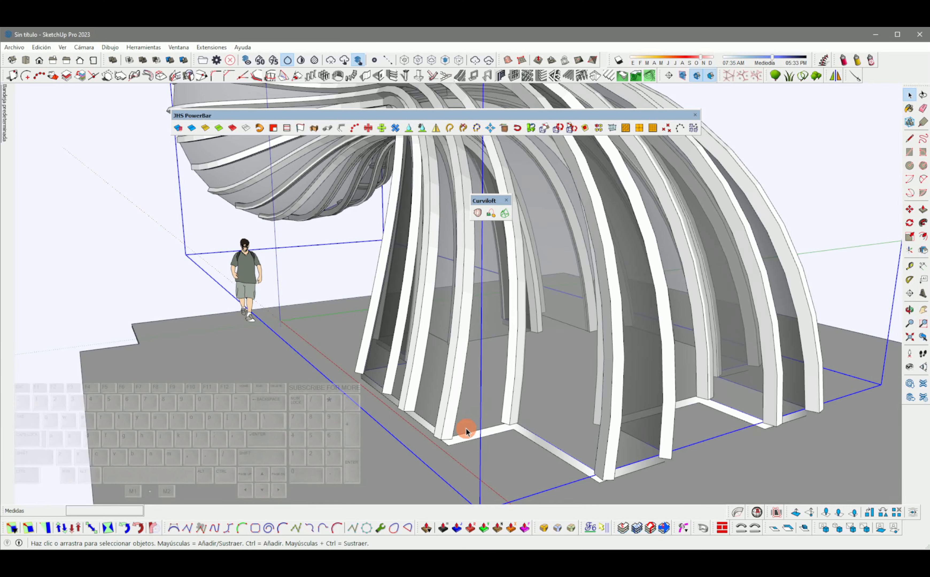
pyautogui.scroll(4, 484, 417)
pyautogui.moveTo(483, 416); pyautogui.dragTo(567, 424, button='middle')
pyautogui.scroll(-5, 567, 423)
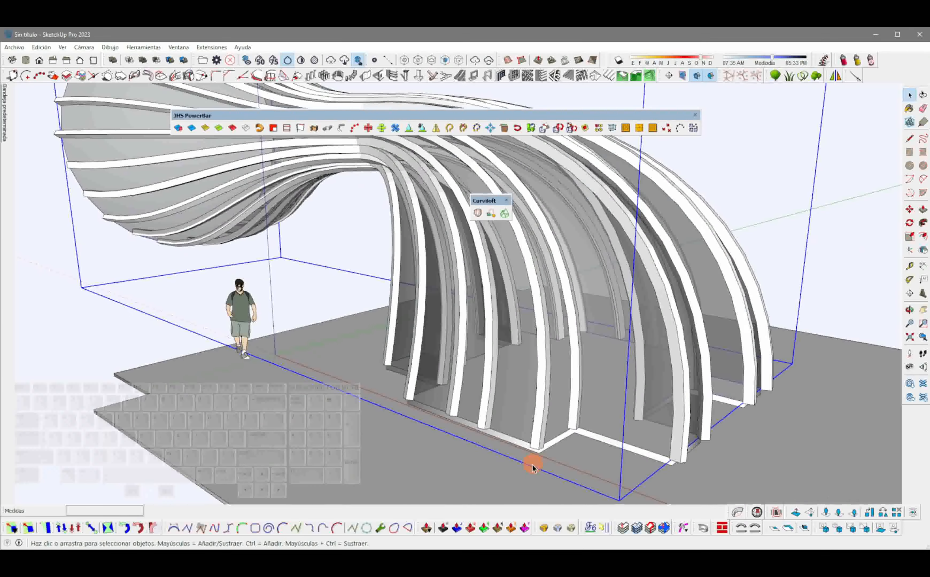
# Offset the base face outline outward by about 0.19 m and Push/Pull the resulting border around the beam feet by about 0.12 m.
pyautogui.moveTo(533, 466); pyautogui.dragTo(489, 432, button='middle')
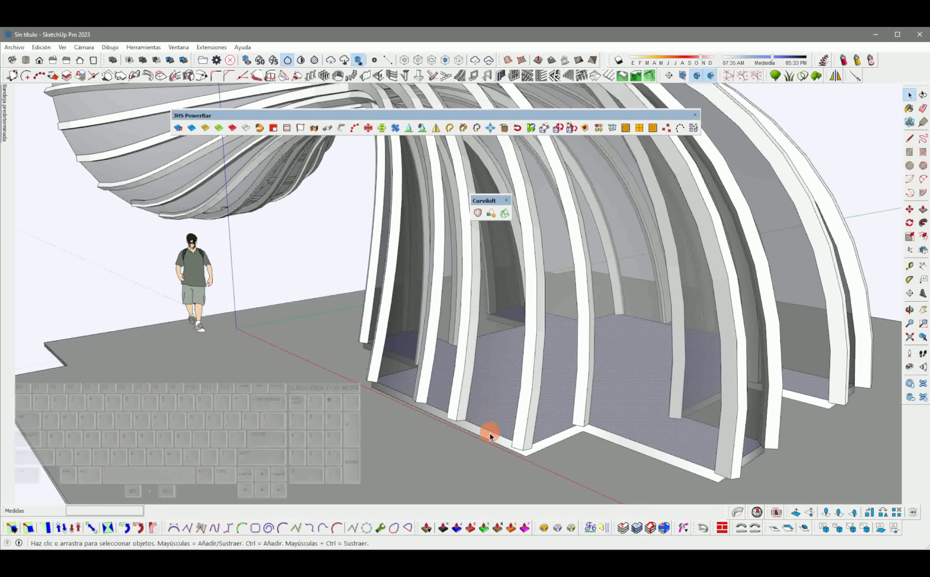
pyautogui.press('f')
pyautogui.click(482, 441)
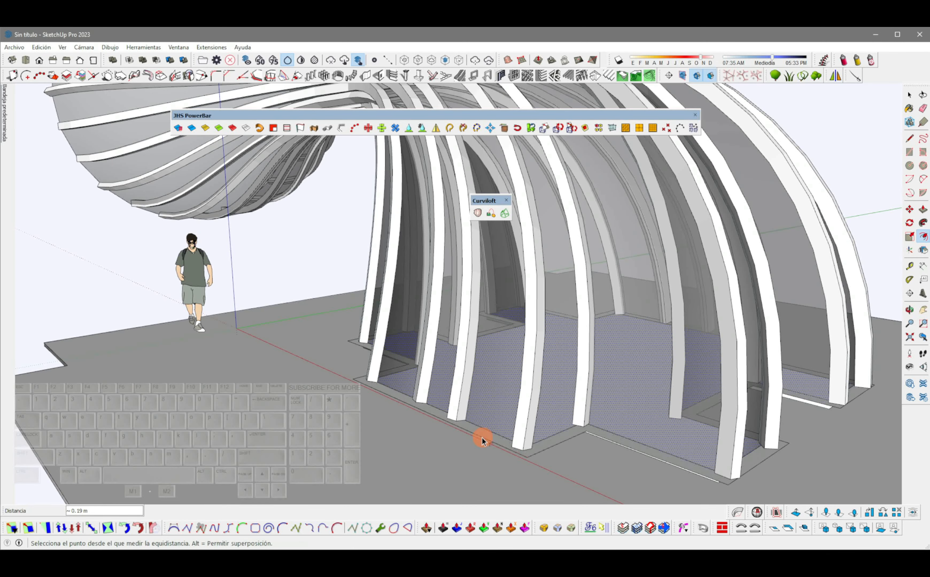
pyautogui.press('p')
pyautogui.click(482, 437)
pyautogui.click(451, 444)
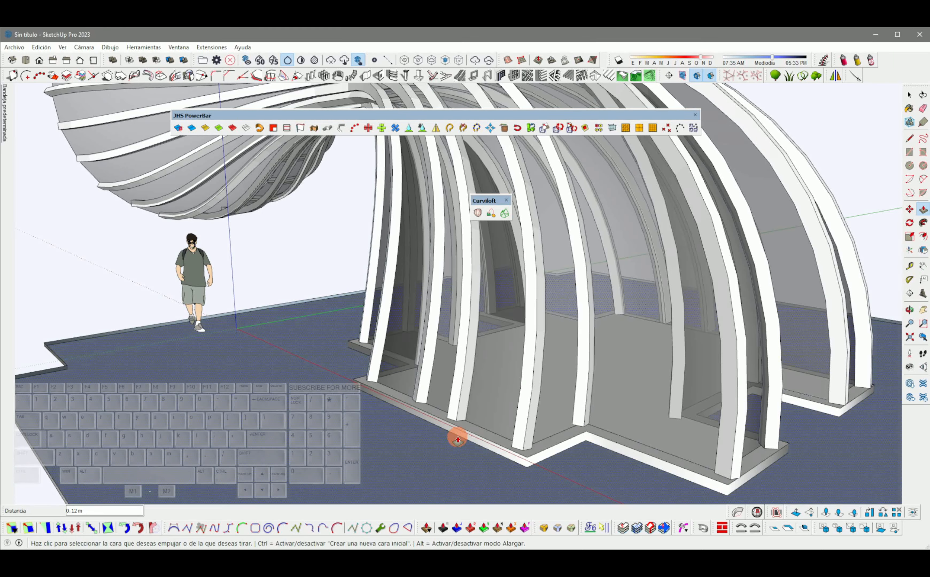
# Copy the surrounding platform's face and edges by about 0.06 m with the Move tool, starting from the platform's notched corner.
pyautogui.press('space')
pyautogui.rightClick(373, 430)
pyautogui.click(274, 417)
pyautogui.scroll(-6, 295, 433)
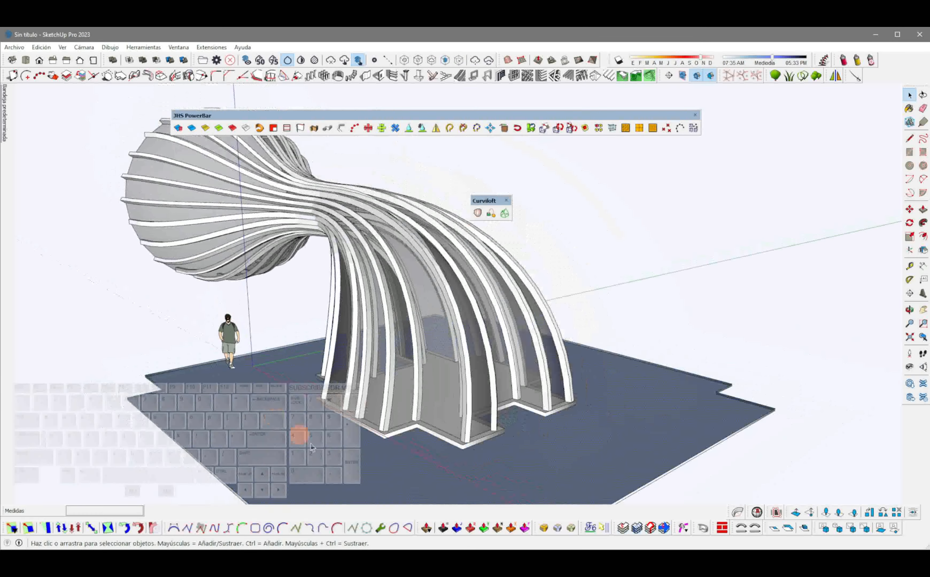
pyautogui.keyDown('shift'); pyautogui.moveTo(306, 437); pyautogui.dragTo(456, 397, button='middle'); pyautogui.keyUp('shift')
pyautogui.scroll(4, 378, 417)
pyautogui.press('m')
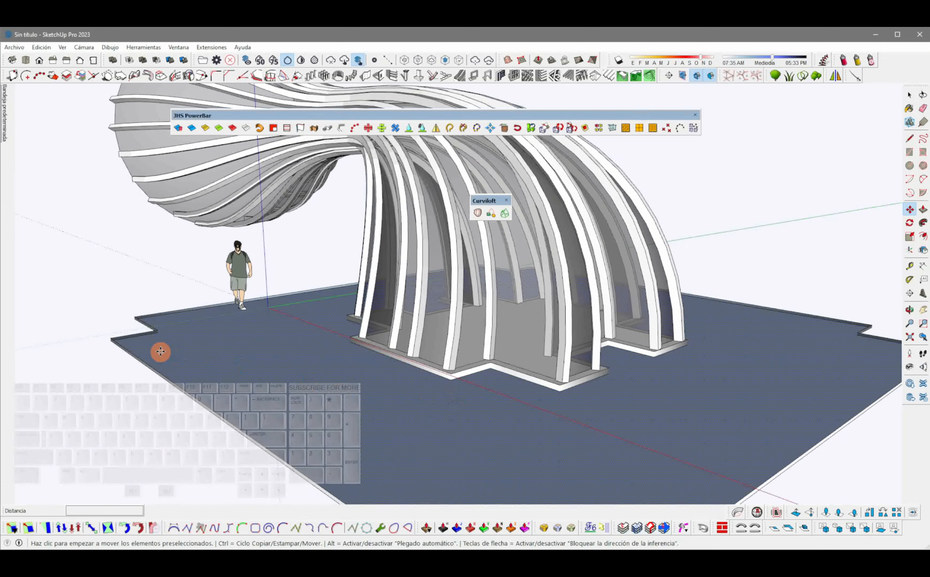
pyautogui.scroll(6, 154, 333)
pyautogui.click(156, 331)
pyautogui.press('ctrl')
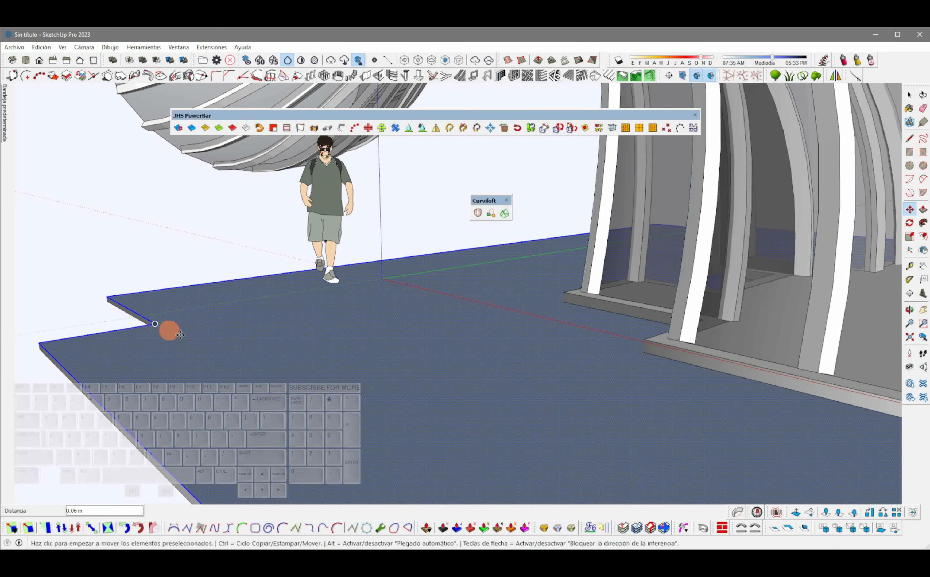
# Reverse the surrounding platform's inverted top face.
pyautogui.press('space')
pyautogui.rightClick(230, 349)
pyautogui.click(281, 126)
pyautogui.scroll(-5, 203, 247)
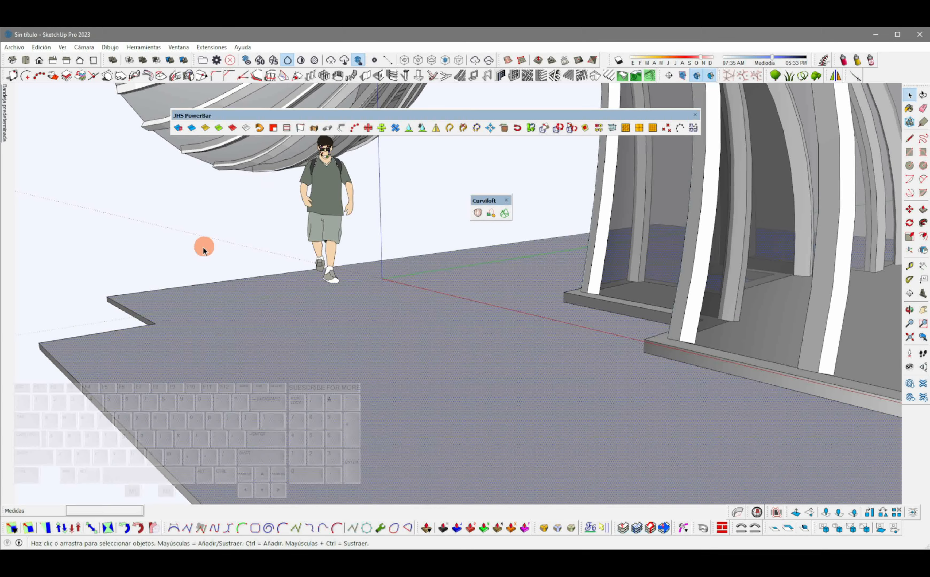
# Examine the whole structure and its platform from several sides.
pyautogui.moveTo(203, 246); pyautogui.dragTo(455, 375, button='middle')
pyautogui.scroll(-3, 519, 349)
pyautogui.scroll(1, 581, 380)
pyautogui.scroll(-1, 581, 380)
pyautogui.scroll(1, 456, 375)
pyautogui.moveTo(406, 330); pyautogui.dragTo(398, 401, button='middle')
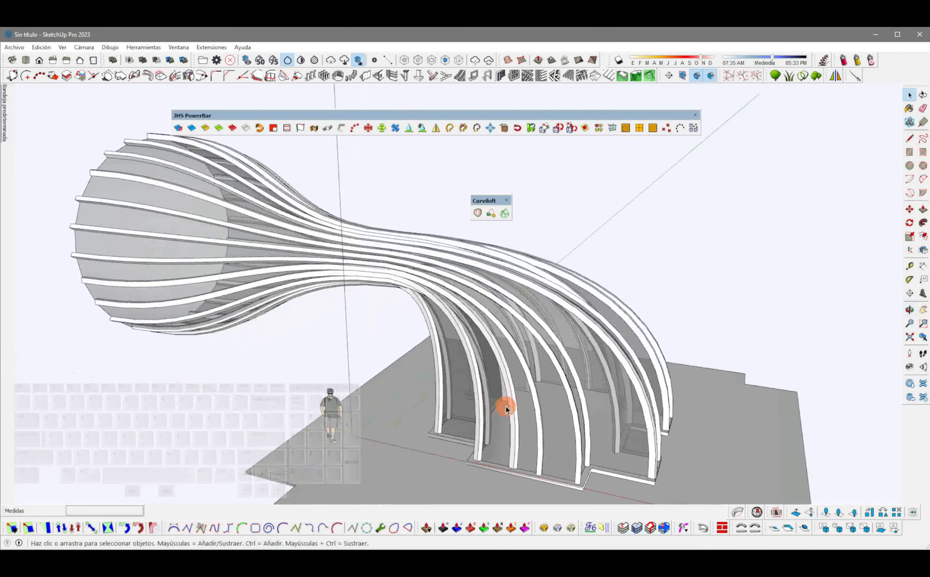
pyautogui.scroll(3, 550, 402)
pyautogui.moveTo(552, 401); pyautogui.dragTo(392, 347, button='middle')
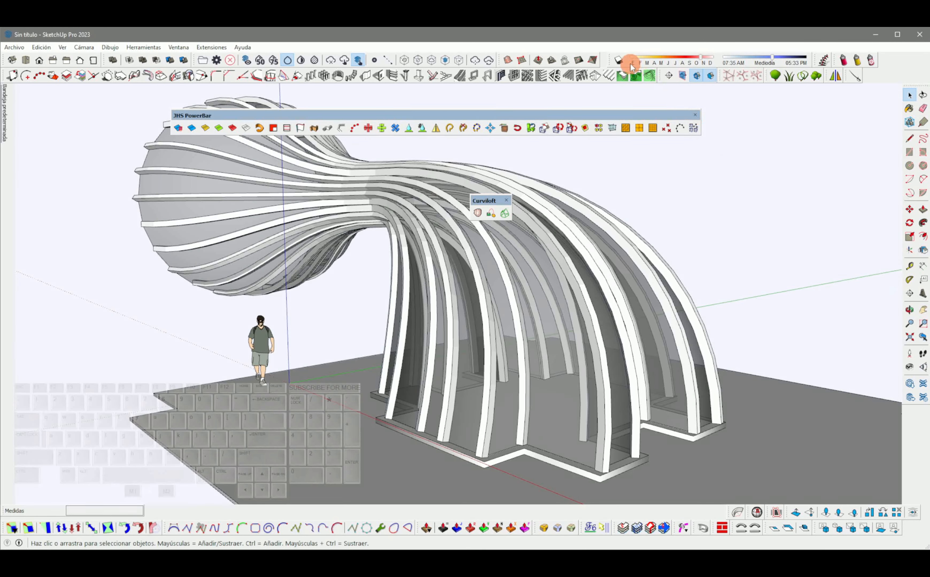
# Turn on shadows and adjust the sun's date to around August and its time of day to afternoon.
pyautogui.click(619, 60)
pyautogui.moveTo(535, 284); pyautogui.dragTo(570, 363, button='middle')
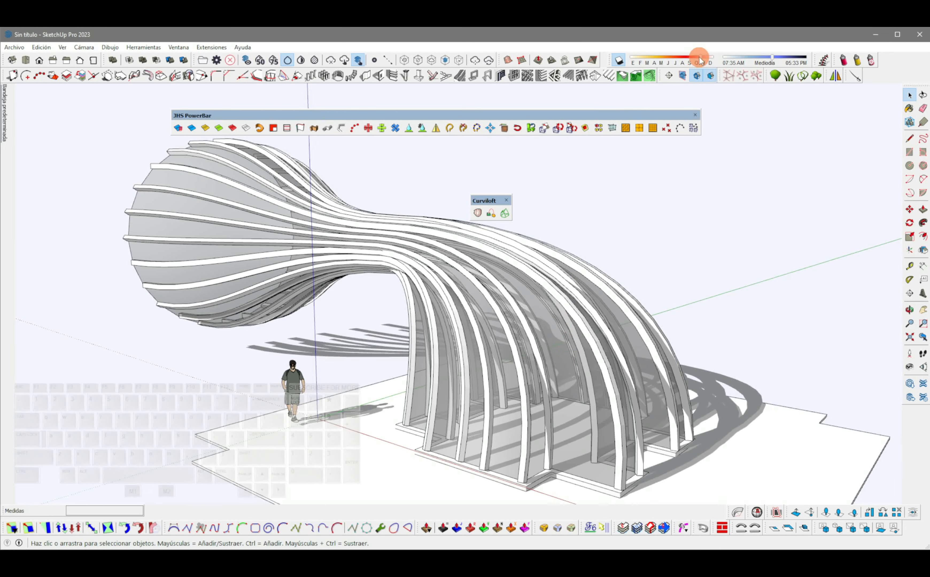
pyautogui.moveTo(700, 61)
pyautogui.mouseDown()
pyautogui.moveTo(684, 61)
pyautogui.moveTo(716, 60)
pyautogui.moveTo(693, 67)
pyautogui.moveTo(701, 63)
pyautogui.mouseUp()
pyautogui.moveTo(764, 60); pyautogui.dragTo(769, 59)
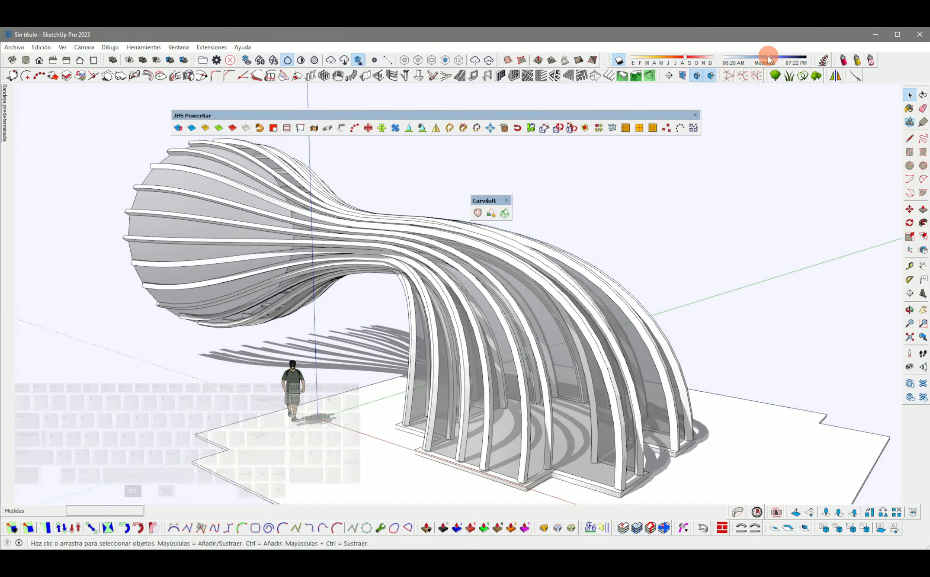
pyautogui.moveTo(677, 55); pyautogui.dragTo(687, 56)
# Inspect the shadows on the beams, glass and platform from near eye level beside the scale figure.
pyautogui.moveTo(513, 371); pyautogui.dragTo(596, 376, button='middle')
pyautogui.scroll(1, 518, 377)
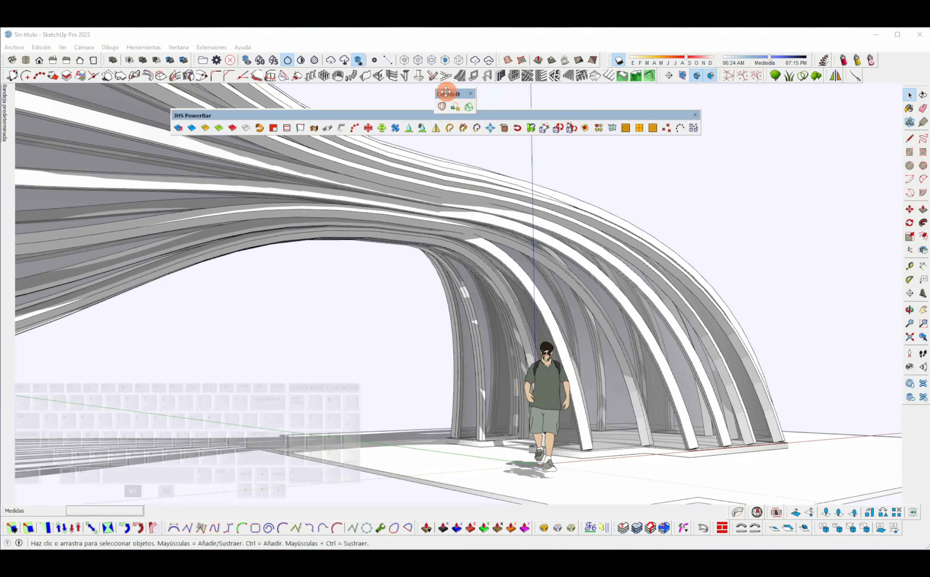
pyautogui.moveTo(513, 306); pyautogui.dragTo(526, 342, button='middle')
pyautogui.scroll(3, 505, 386)
pyautogui.scroll(-3, 526, 342)
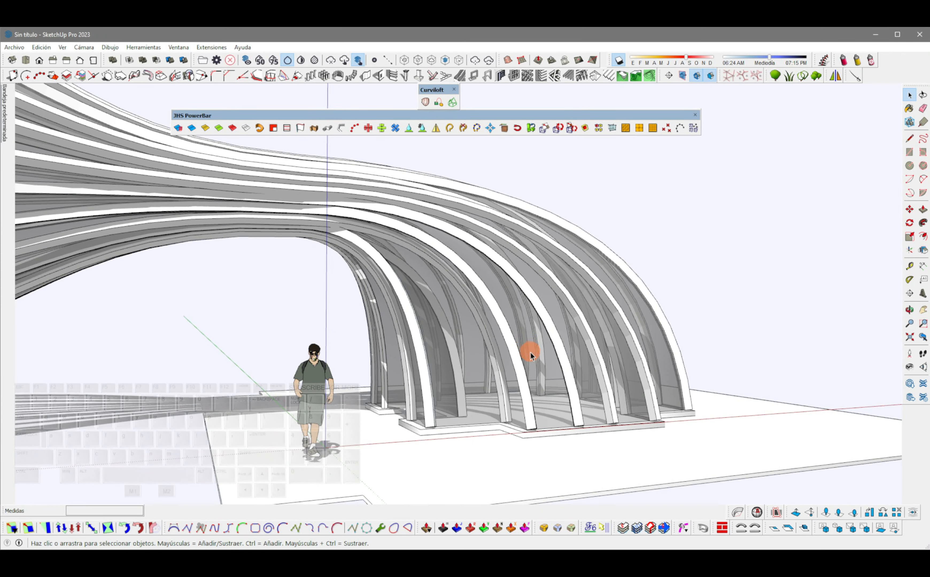
pyautogui.scroll(4, 558, 353)
pyautogui.moveTo(559, 352); pyautogui.dragTo(586, 377, button='middle')
pyautogui.scroll(-3, 472, 355)
pyautogui.scroll(-2, 442, 364)
pyautogui.scroll(-3, 584, 373)
# Check the structure's profile in the front elevation view, including the beam curves down to the base.
pyautogui.press('n')
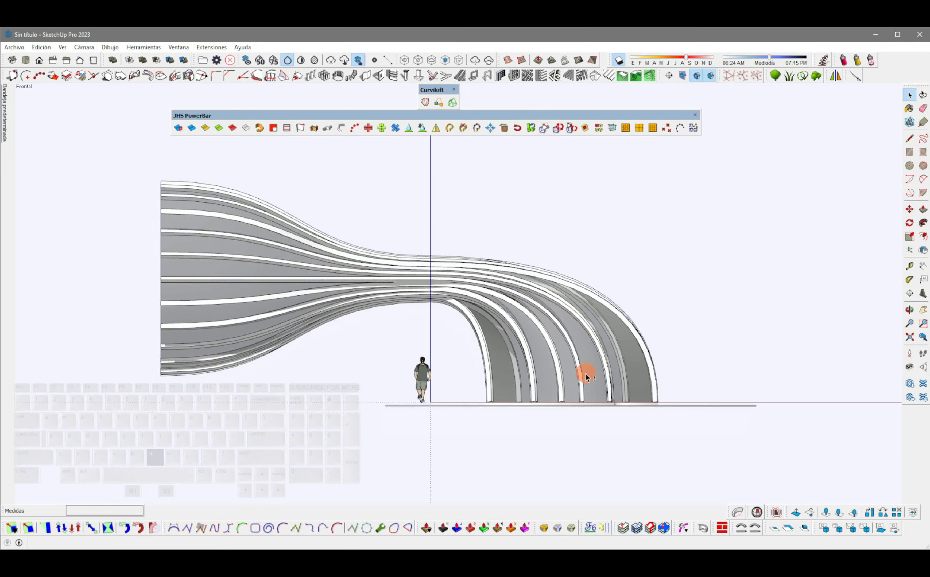
pyautogui.scroll(2, 525, 307)
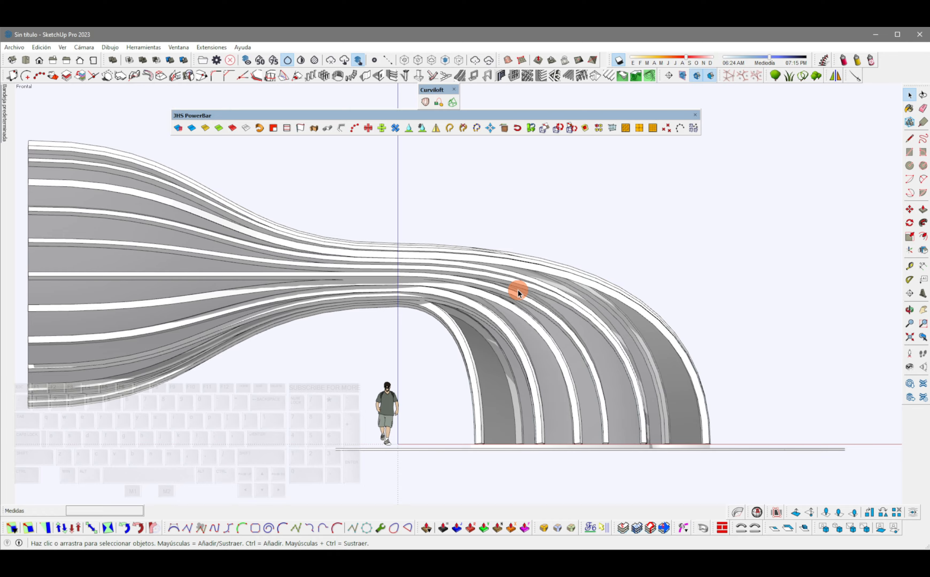
pyautogui.scroll(4, 515, 360)
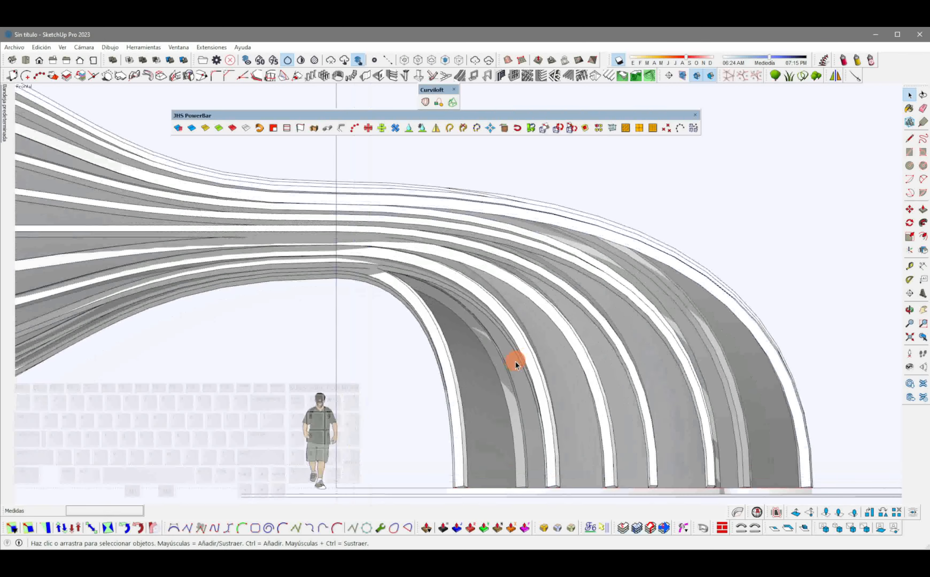
pyautogui.keyDown('shift'); pyautogui.moveTo(515, 361); pyautogui.dragTo(472, 351, button='middle'); pyautogui.keyUp('shift')
pyautogui.scroll(-5, 471, 352)
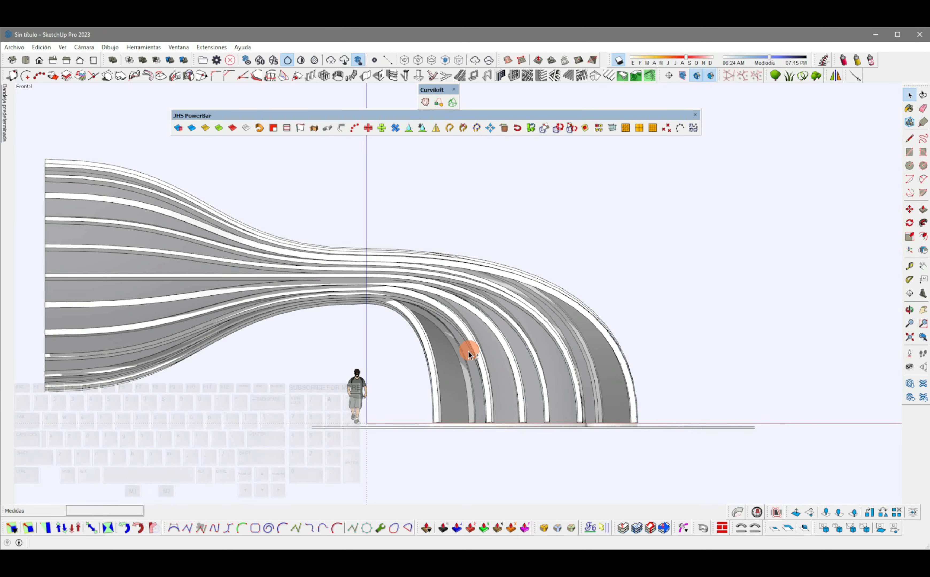
pyautogui.scroll(-3, 469, 352)
# Select the whole structure and platform without the scale figure and make them a component.
pyautogui.moveTo(469, 352); pyautogui.dragTo(474, 333, button='middle')
pyautogui.hotkey('ctrl', 'a')
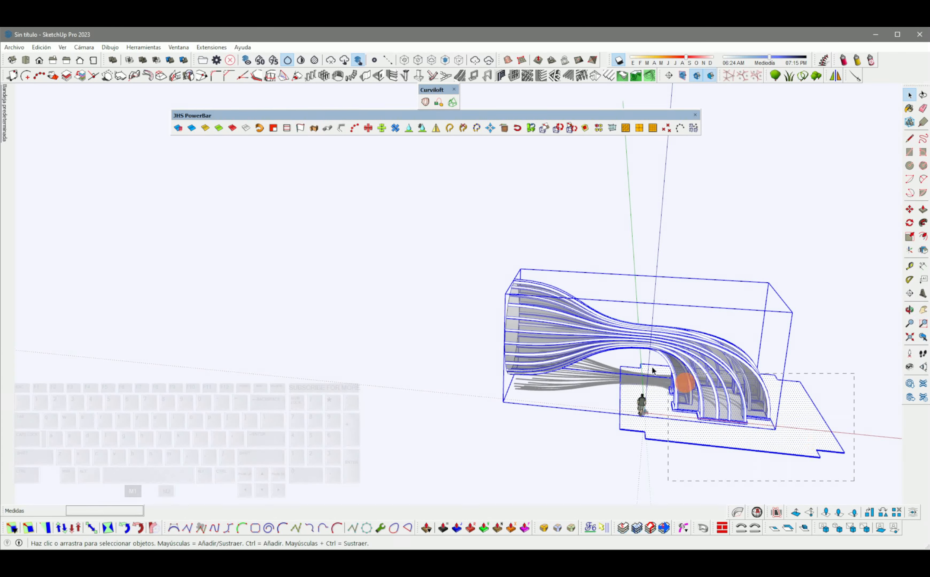
pyautogui.scroll(2, 686, 448)
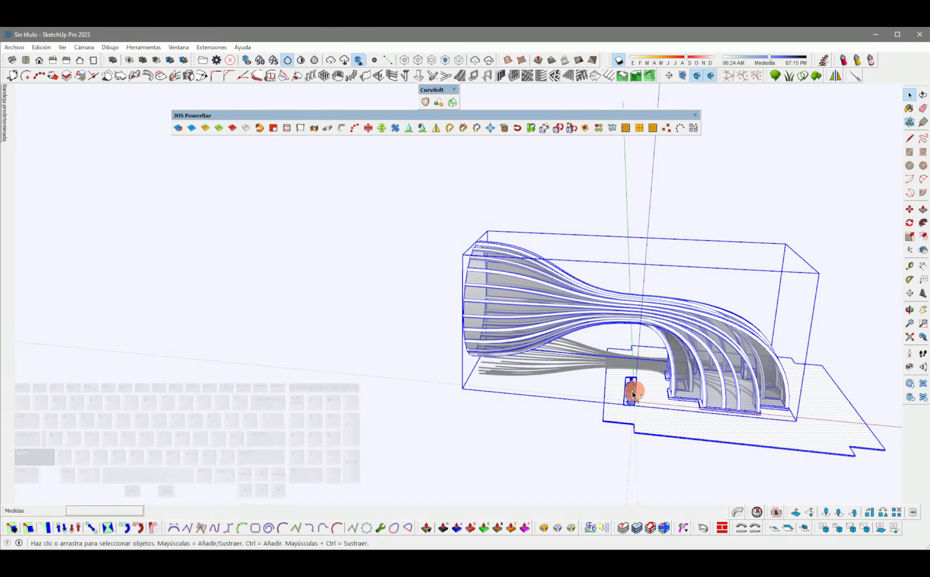
pyautogui.rightClick(618, 294)
pyautogui.click(660, 117)
pyautogui.click(401, 401)
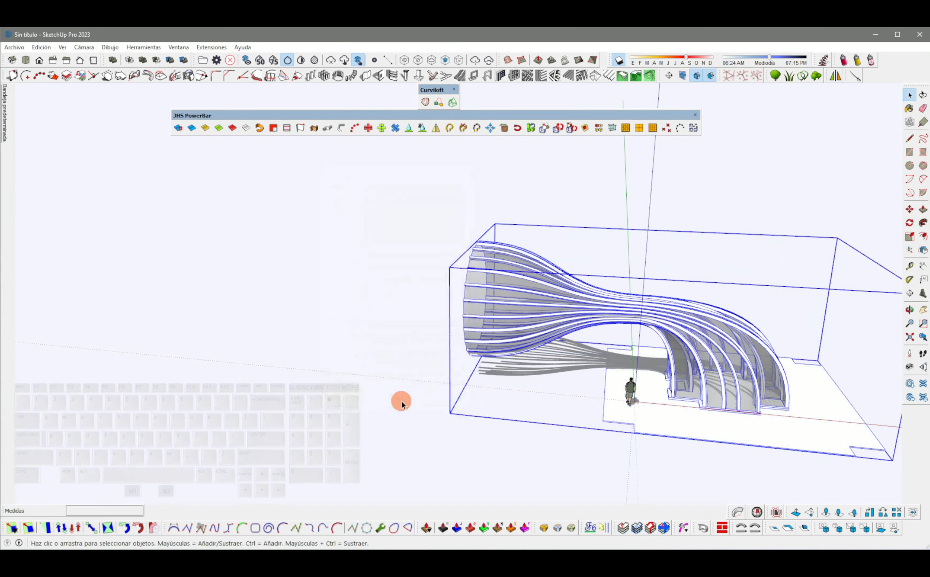
# Copy the structure component about 12.31 m lengthwise along the red axis, toward the structure's open end.
pyautogui.press('m')
pyautogui.press('ctrl')
pyautogui.click(662, 467)
pyautogui.click(434, 435)
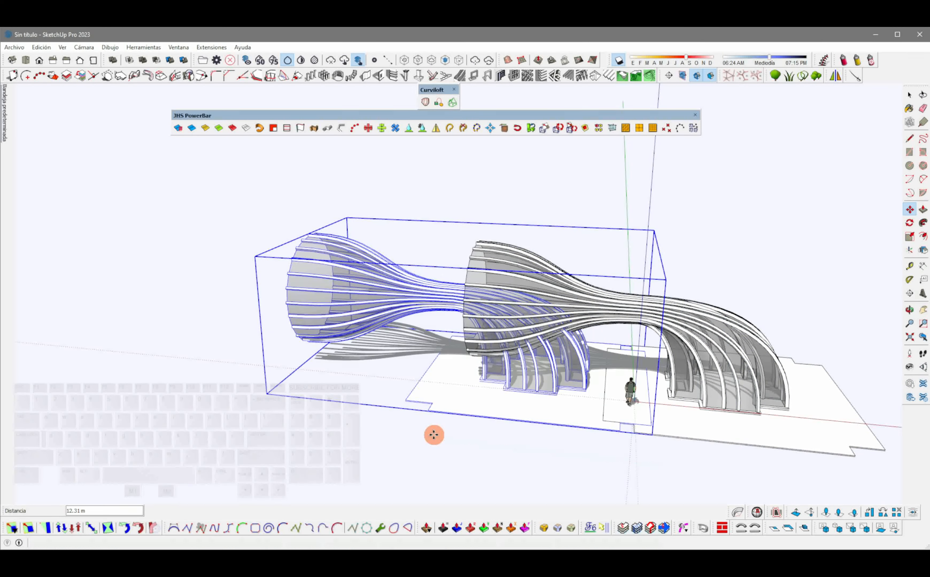
# Flip the copied component lengthwise so that its open end faces the original's open end.
pyautogui.press('space')
pyautogui.rightClick(452, 394)
pyautogui.click(432, 377)
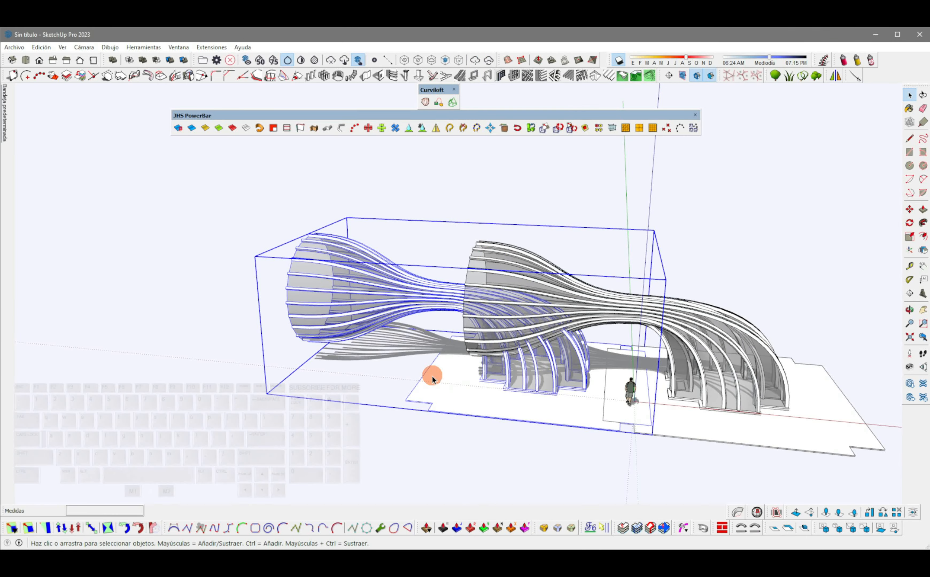
pyautogui.hotkey('shift', 'f')
pyautogui.click(444, 366)
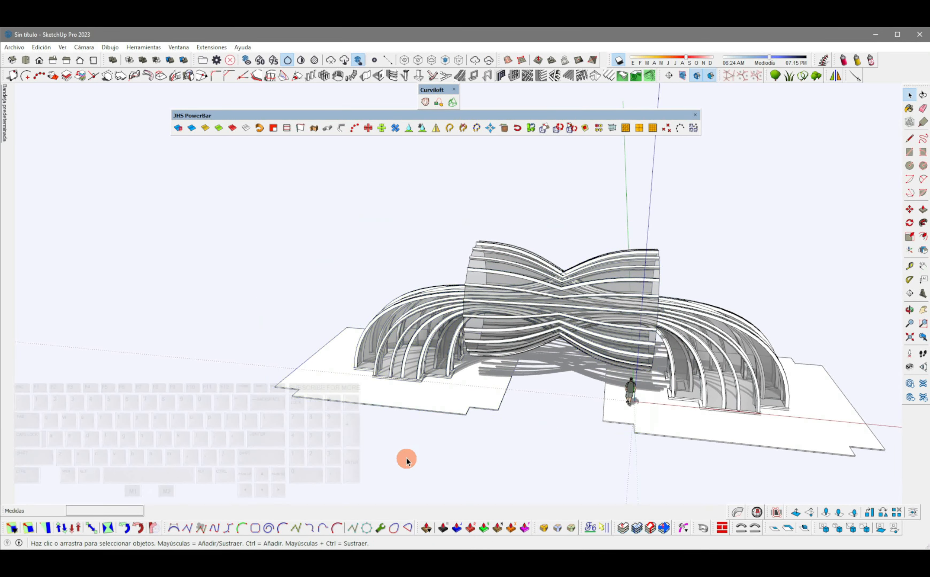
# Move the mirrored component by its upper rim so that its open end joins the original's matching rim.
pyautogui.scroll(5, 713, 296)
pyautogui.press('m')
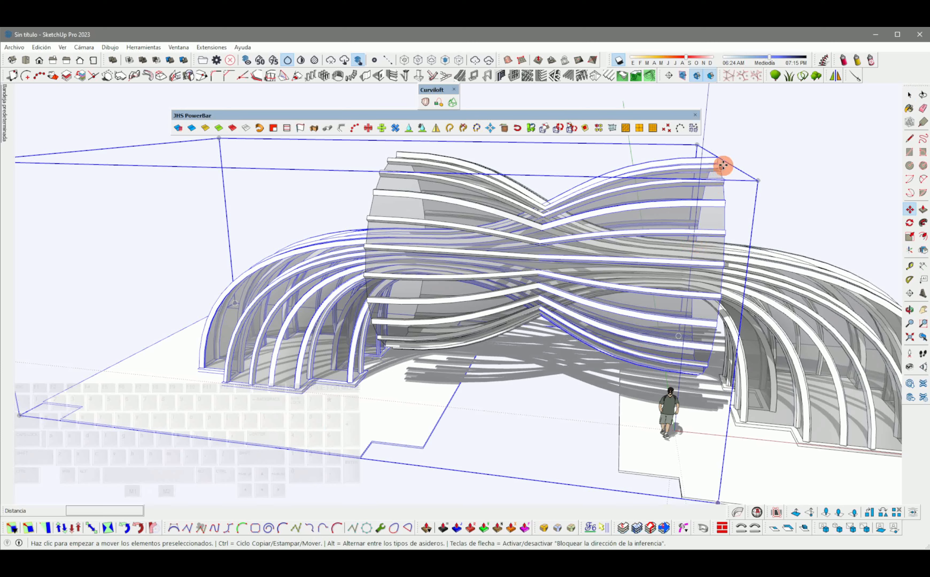
pyautogui.moveTo(723, 165); pyautogui.dragTo(389, 182)
pyautogui.press('space')
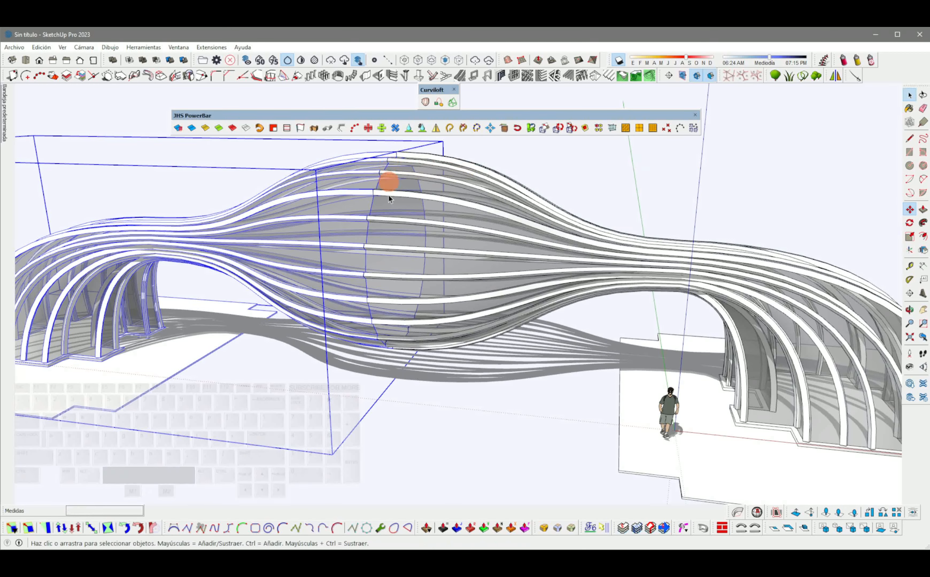
# Inside the component, Push/Pull the platform's inner side face about 9.1 m so the two platforms meet at the centre.
pyautogui.doubleClick(191, 357)
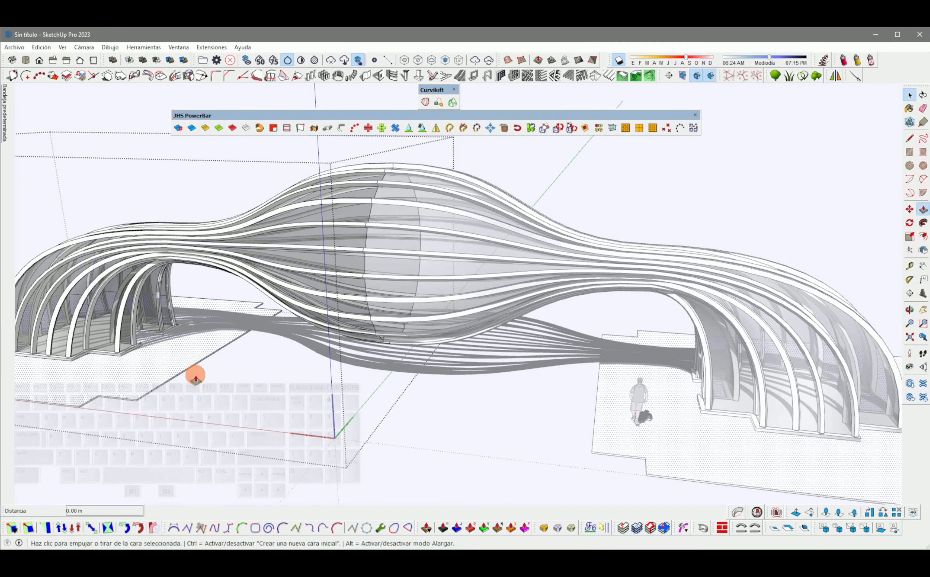
pyautogui.press('p')
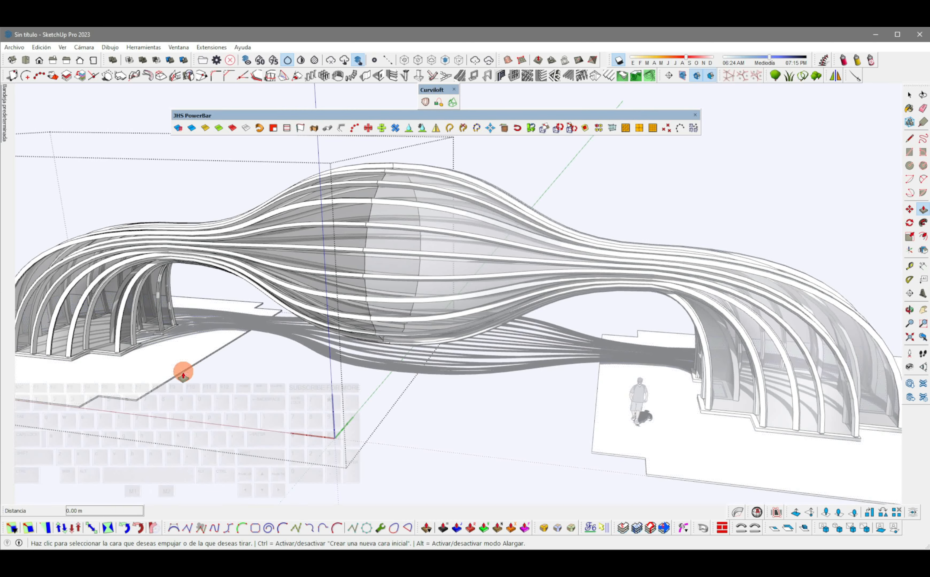
pyautogui.scroll(6, 183, 369)
pyautogui.click(344, 337)
pyautogui.scroll(-8, 345, 336)
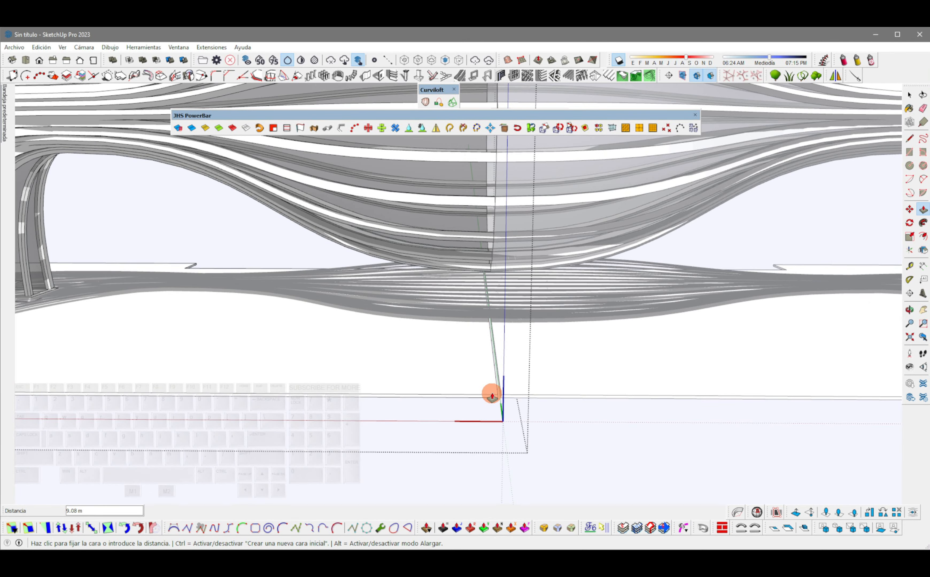
pyautogui.scroll(-6, 447, 357)
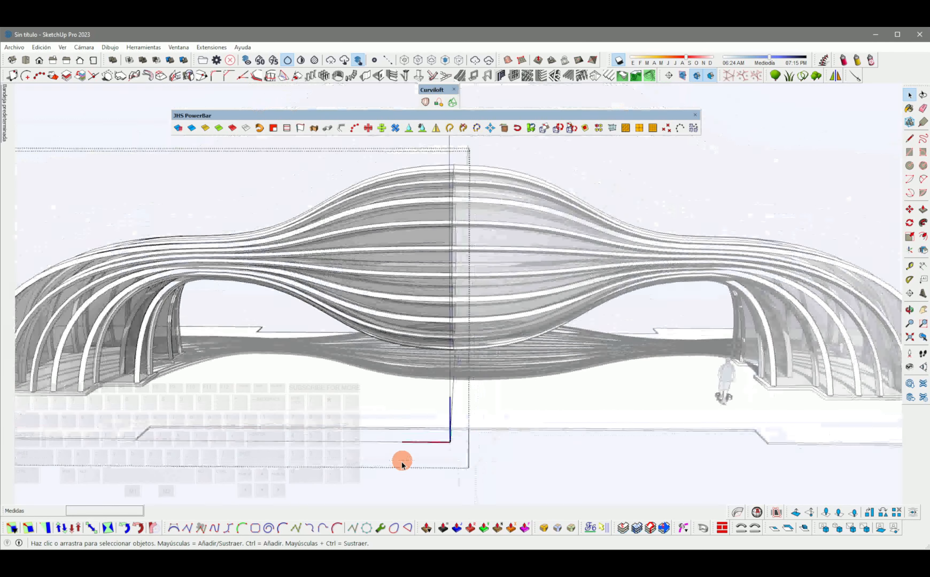
pyautogui.moveTo(473, 439); pyautogui.dragTo(366, 405, button='middle')
# Select both halves of the joined structure and copy them about 3.82 m straight down.
pyautogui.press('space')
pyautogui.click(602, 264)
pyautogui.keyDown('shift'); pyautogui.moveTo(549, 312); pyautogui.dragTo(307, 252, button='middle'); pyautogui.keyUp('shift')
pyautogui.scroll(3, 410, 280)
pyautogui.keyDown('shift'); pyautogui.moveTo(308, 252); pyautogui.dragTo(477, 306, button='middle'); pyautogui.keyUp('shift')
pyautogui.press('space')
pyautogui.click(297, 301)
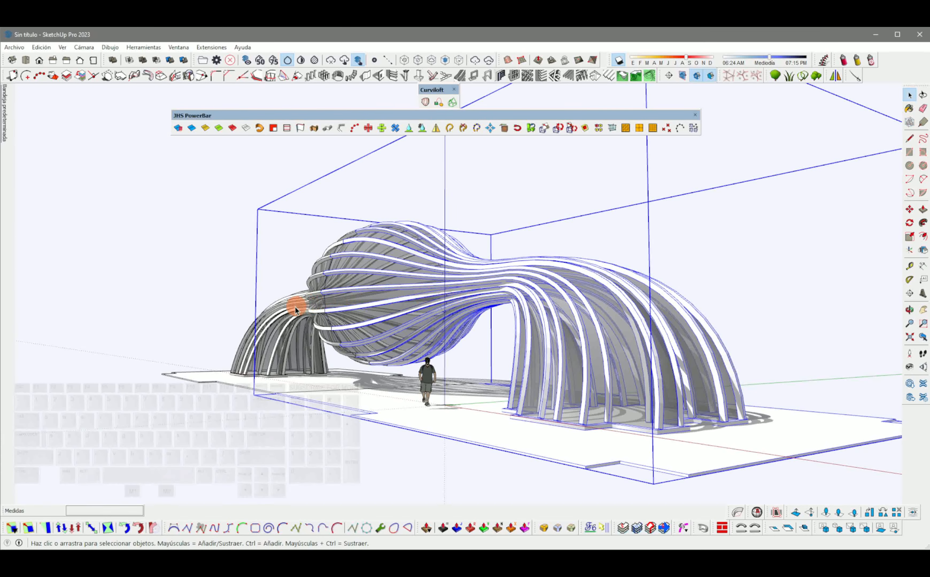
pyautogui.press('m')
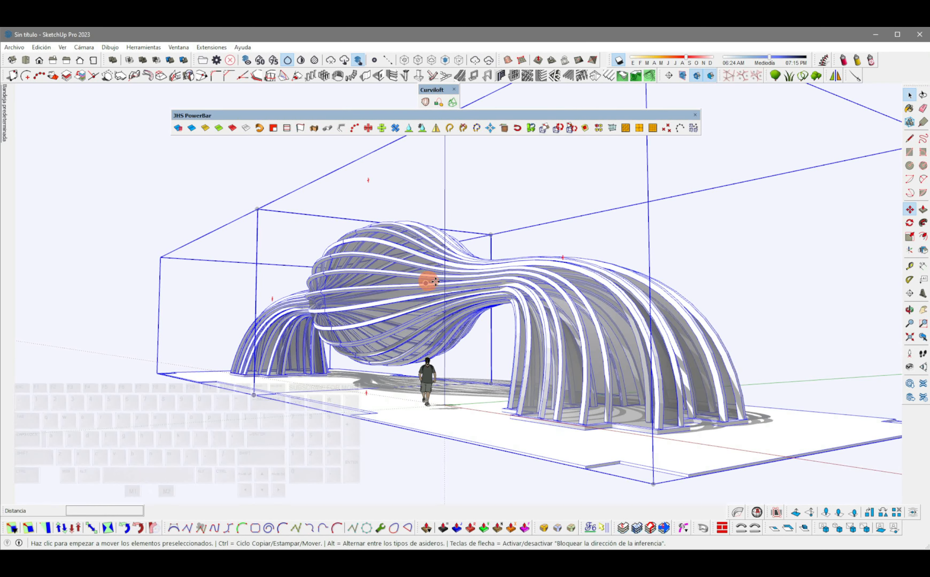
pyautogui.press('ctrl')
pyautogui.click(632, 329)
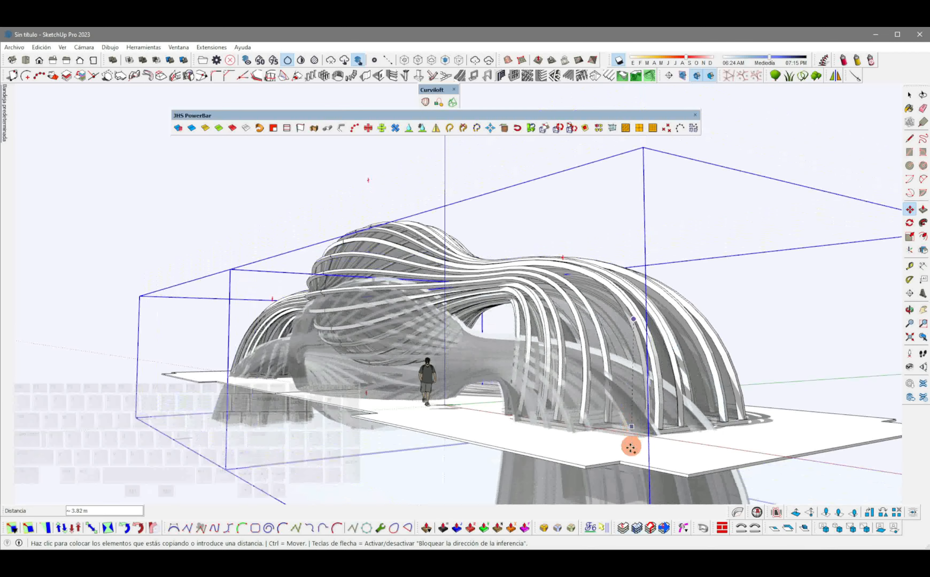
pyautogui.click(633, 446)
pyautogui.press('space')
# Flip the lowered copy of both halves vertically across the horizontal plane.
pyautogui.moveTo(534, 421); pyautogui.dragTo(307, 243, button='middle')
pyautogui.hotkey('shift', 'f')
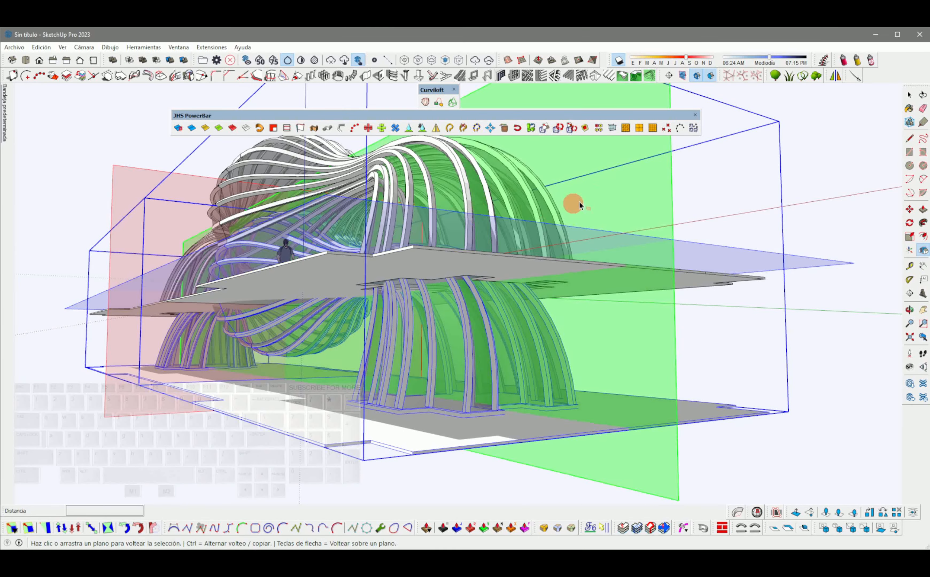
pyautogui.click(571, 235)
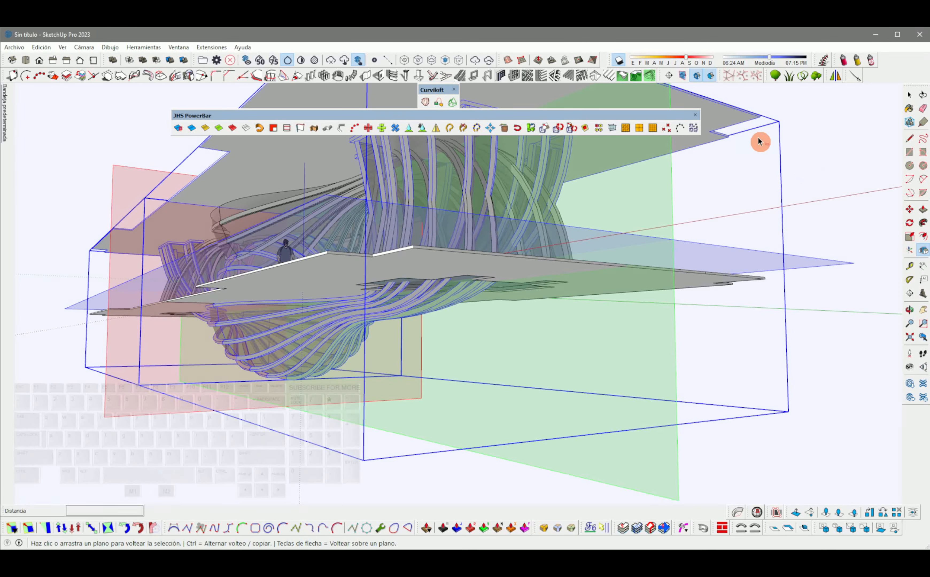
pyautogui.press('space')
pyautogui.moveTo(774, 116); pyautogui.dragTo(471, 201, button='middle')
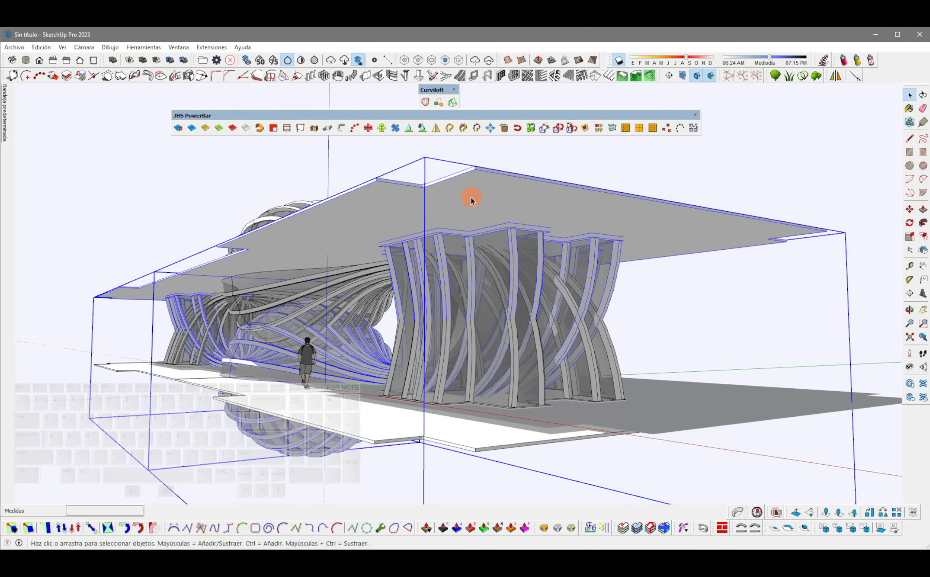
# Move the flipped copy down about 5.05 m so its platform meets the upper platform's underside.
pyautogui.moveTo(476, 201); pyautogui.dragTo(476, 453)
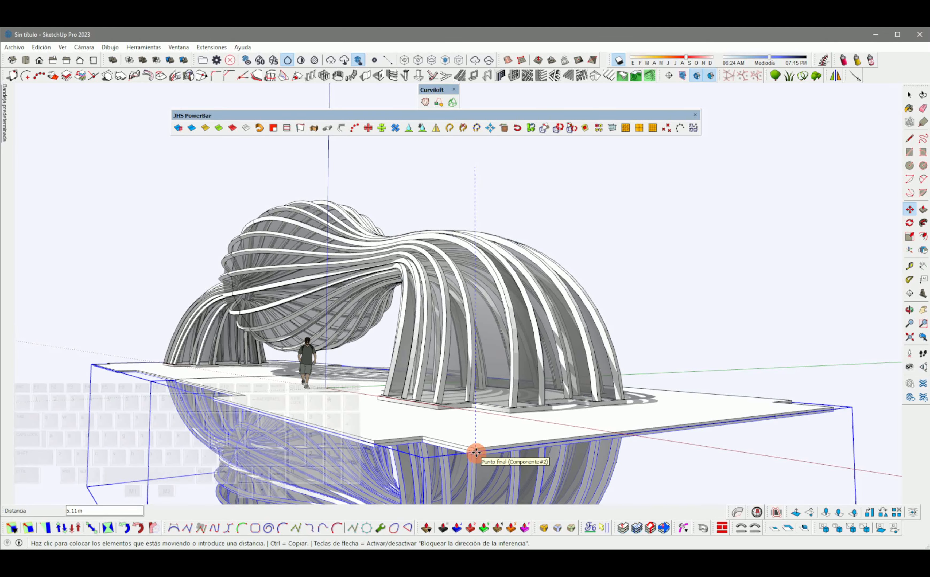
pyautogui.click(475, 447)
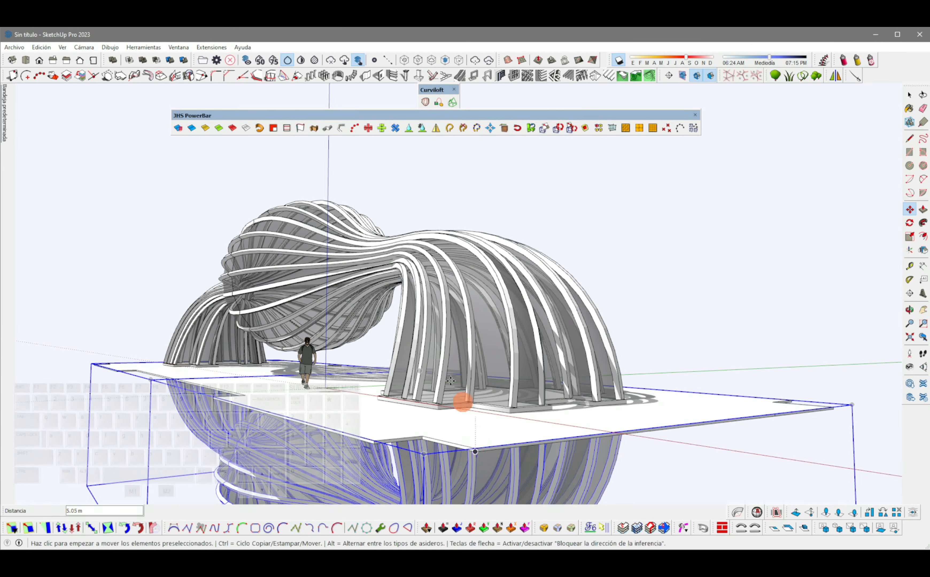
pyautogui.press('space')
# Select the upper and lower halves of the structure and rotate them together about the red axis until the platforms stand vertical.
pyautogui.scroll(-3, 462, 400)
pyautogui.moveTo(454, 399); pyautogui.dragTo(407, 353, button='middle')
pyautogui.click(531, 227)
pyautogui.moveTo(467, 249)
pyautogui.mouseDown(button='middle')
pyautogui.moveTo(384, 316)
pyautogui.moveTo(281, 238)
pyautogui.moveTo(280, 270)
pyautogui.moveTo(474, 191)
pyautogui.moveTo(652, 312)
pyautogui.moveTo(700, 317)
pyautogui.moveTo(572, 304)
pyautogui.moveTo(441, 322)
pyautogui.moveTo(526, 326)
pyautogui.moveTo(516, 290)
pyautogui.mouseUp(button='middle')
pyautogui.click(594, 354)
pyautogui.keyDown('ctrl'); pyautogui.click(300, 216); pyautogui.keyUp('ctrl')
pyautogui.moveTo(300, 216); pyautogui.dragTo(532, 325, button='middle')
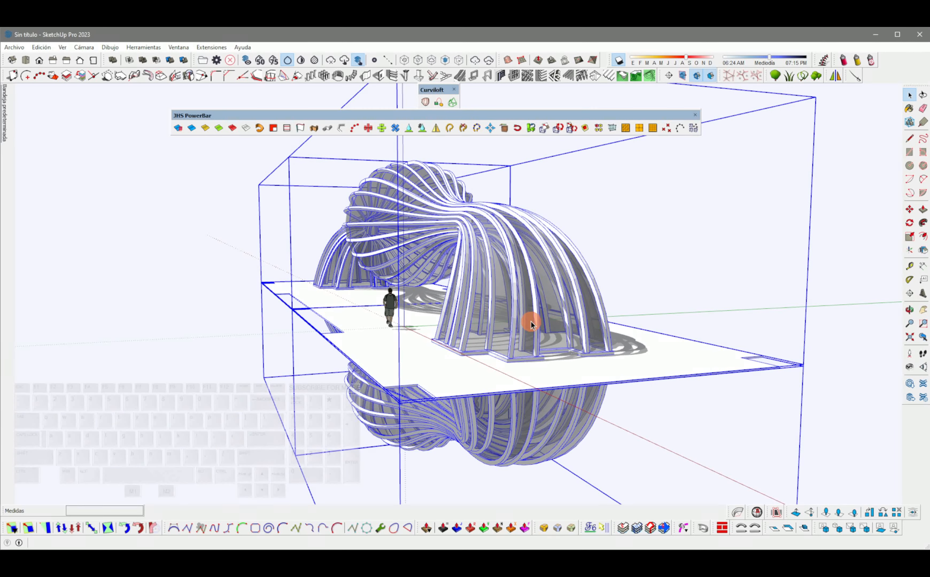
pyautogui.press('q')
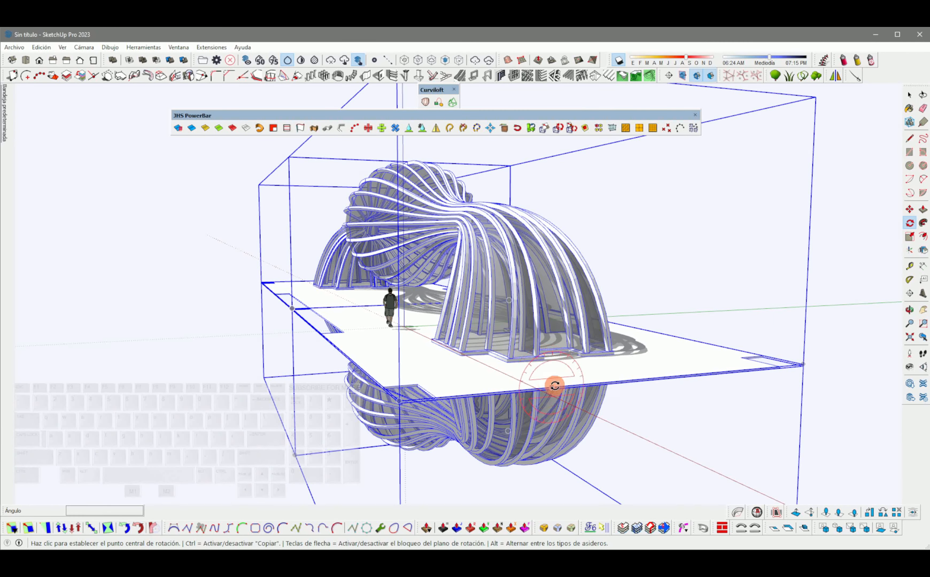
pyautogui.click(647, 378)
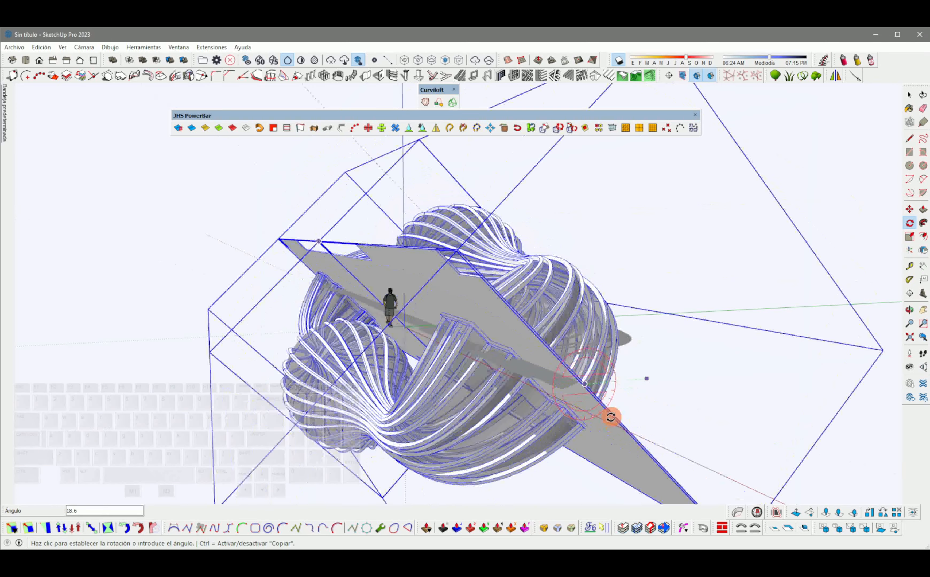
pyautogui.press('space')
# Open one of the rotated components for editing and delete its platform.
pyautogui.moveTo(447, 395); pyautogui.dragTo(555, 304, button='middle')
pyautogui.doubleClick(520, 259)
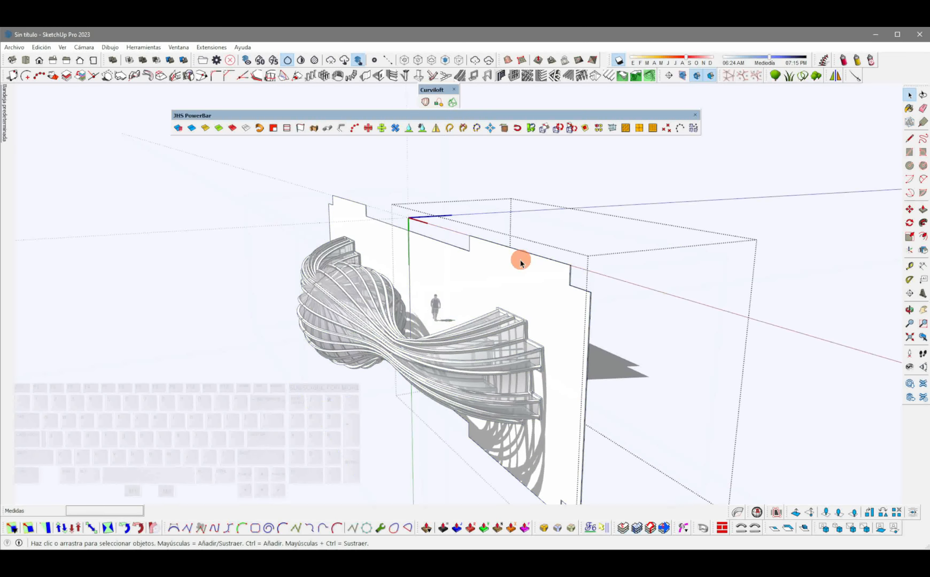
pyautogui.click(519, 259)
pyautogui.press('Delete')
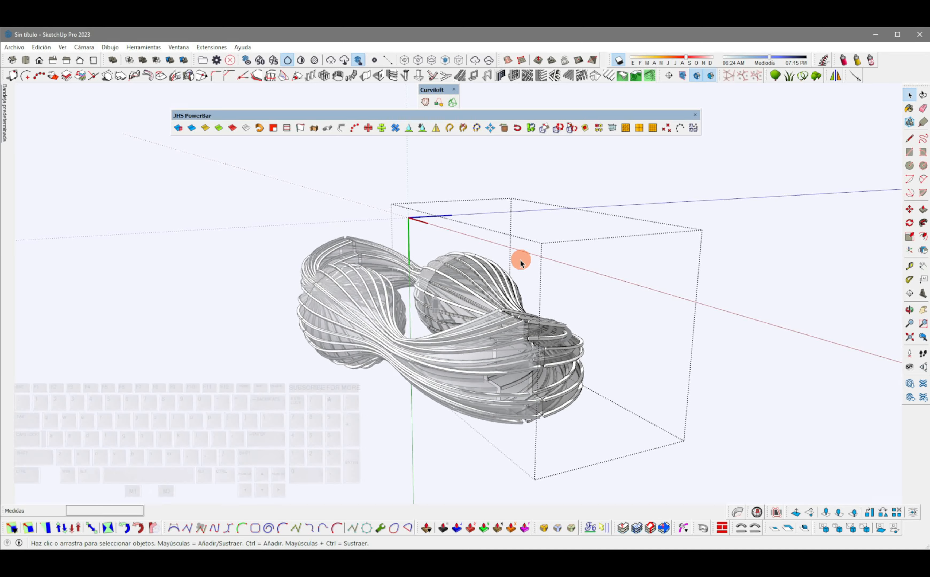
# Move one side of the ring about 0.41 m by a beam end so its open ends meet the other side.
pyautogui.moveTo(609, 260); pyautogui.dragTo(328, 290, button='middle')
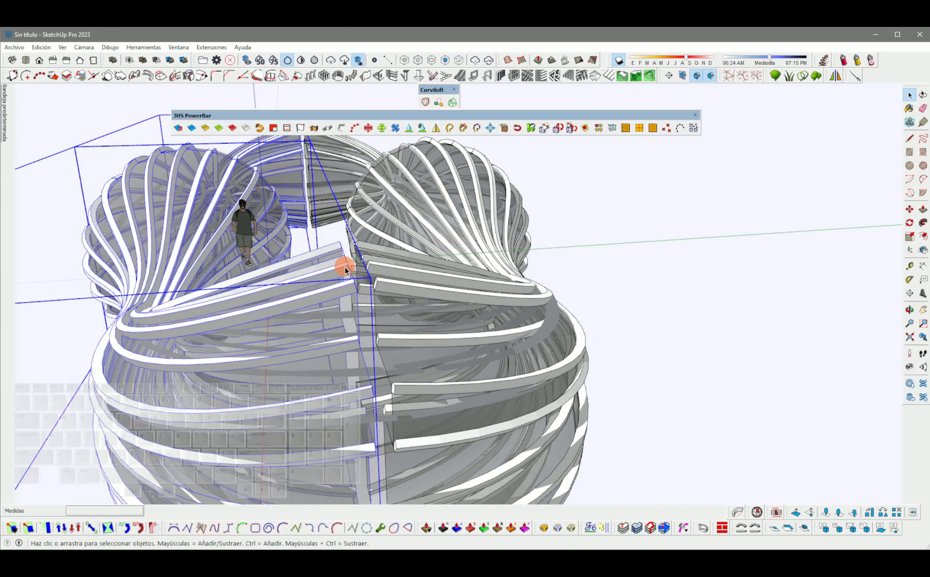
pyautogui.scroll(3, 345, 270)
pyautogui.click(361, 292)
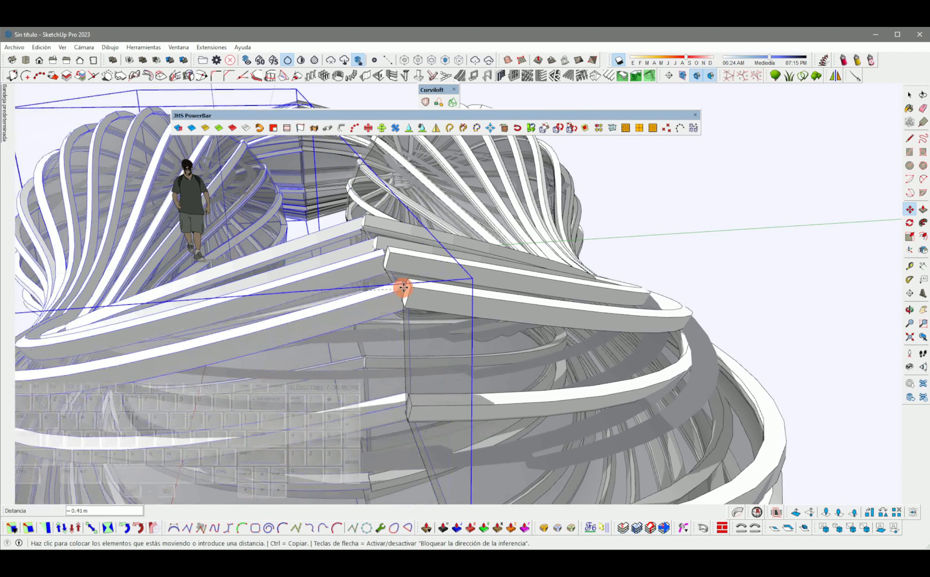
pyautogui.scroll(-6, 411, 291)
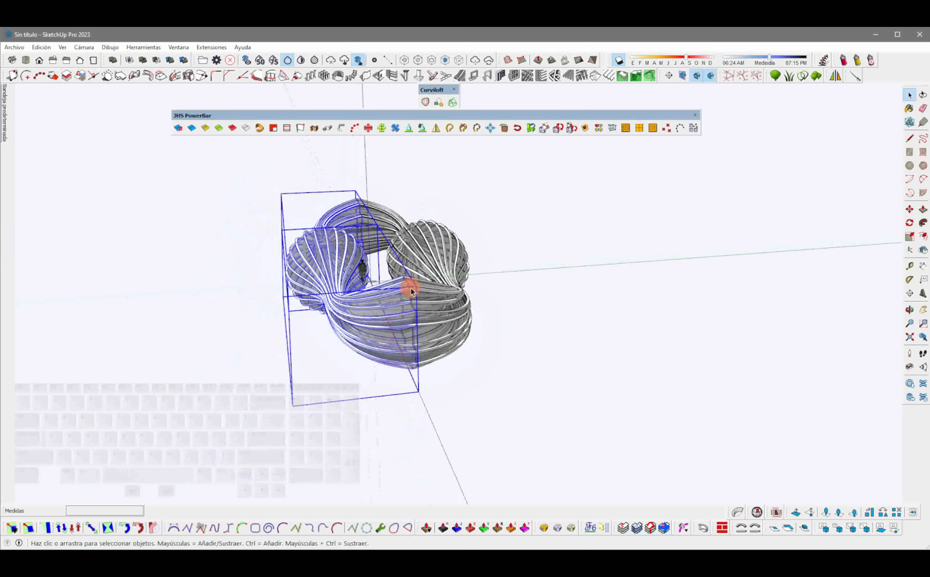
# Select the whole ring and scale it along the green axis by a factor of 2.00.
pyautogui.moveTo(409, 288); pyautogui.dragTo(496, 367, button='middle')
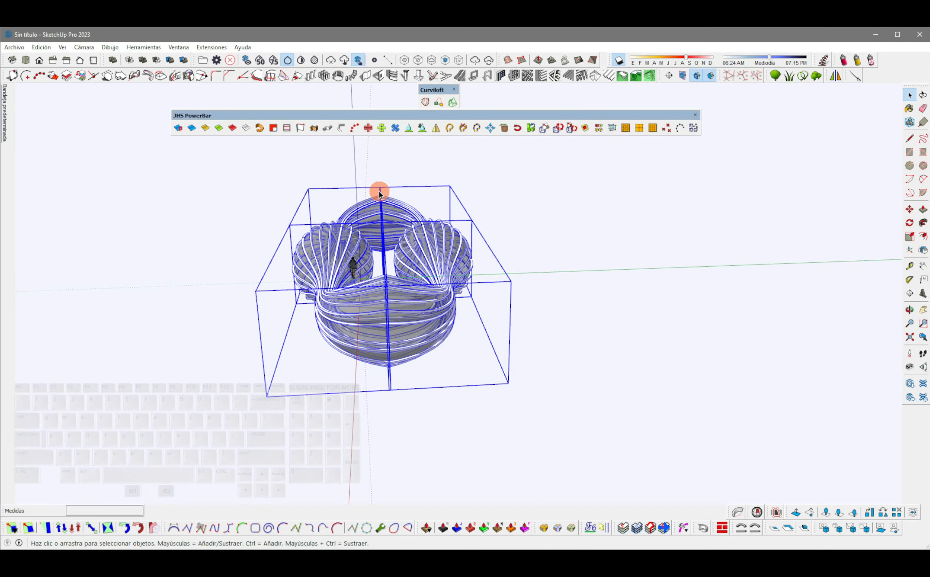
pyautogui.moveTo(380, 193); pyautogui.dragTo(371, 244, button='middle')
pyautogui.click(473, 255)
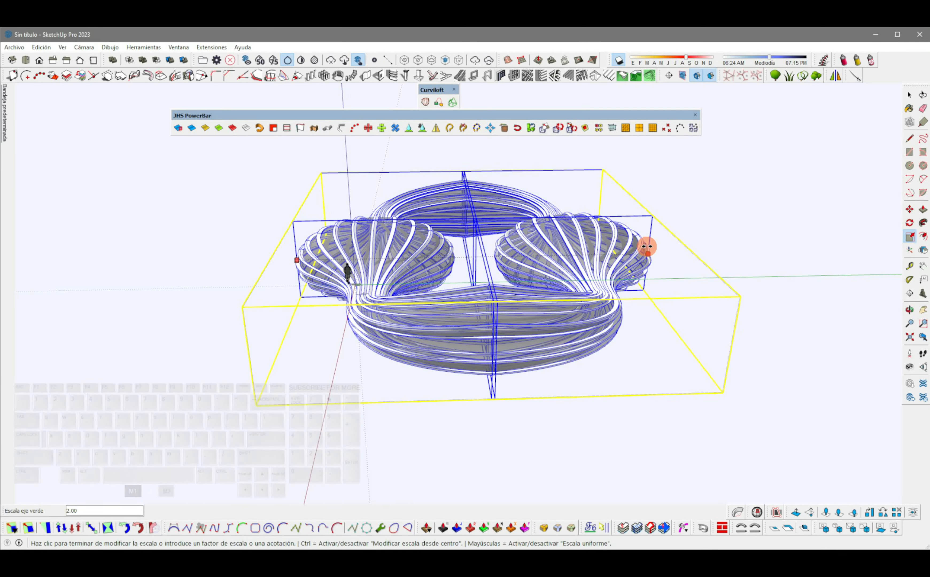
pyautogui.moveTo(346, 282); pyautogui.dragTo(431, 225, button='middle')
pyautogui.click(419, 229)
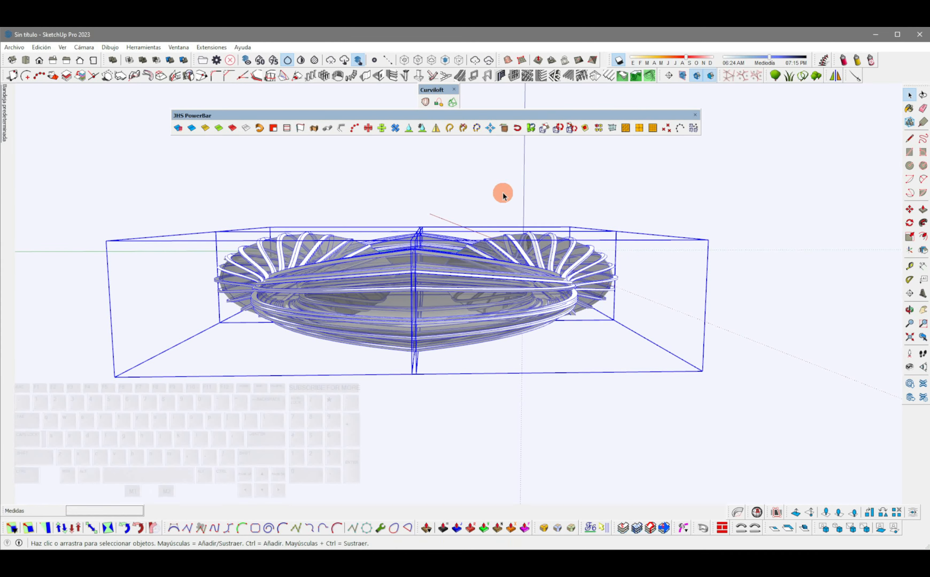
# In plan view, draw a ground rectangle about 43 m wide around the whole ring.
pyautogui.moveTo(503, 193); pyautogui.dragTo(478, 251, button='middle')
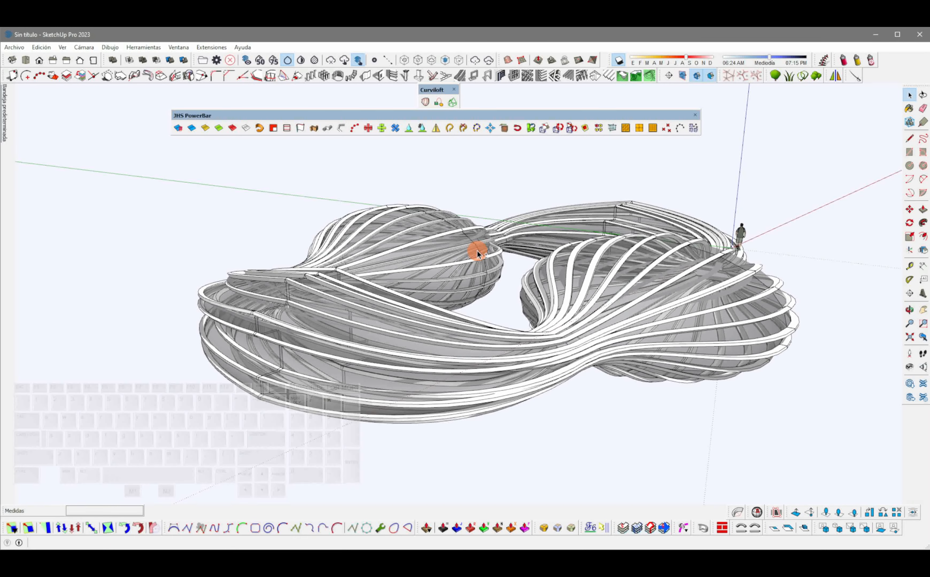
pyautogui.moveTo(479, 251); pyautogui.dragTo(165, 128, button='middle')
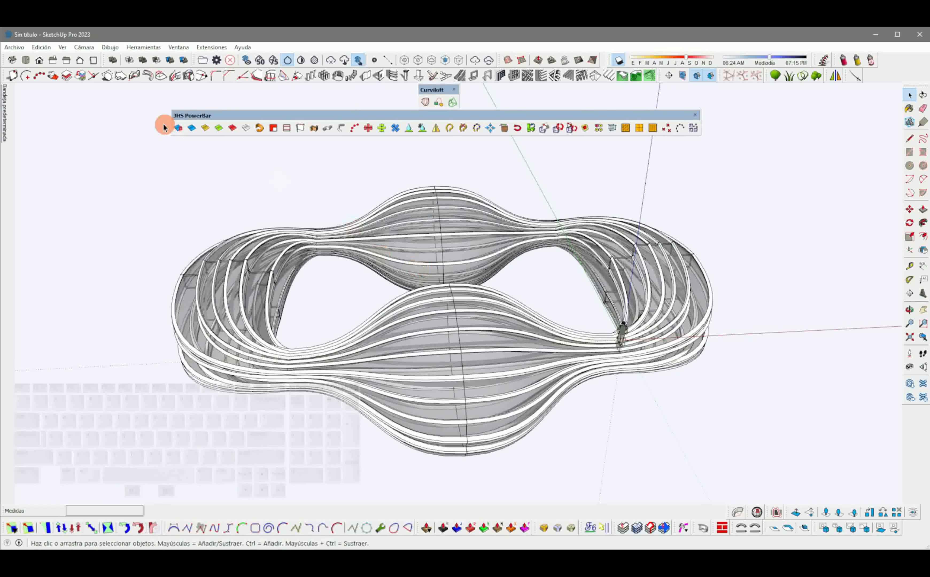
pyautogui.click(25, 61)
pyautogui.moveTo(405, 243); pyautogui.dragTo(410, 269, button='middle')
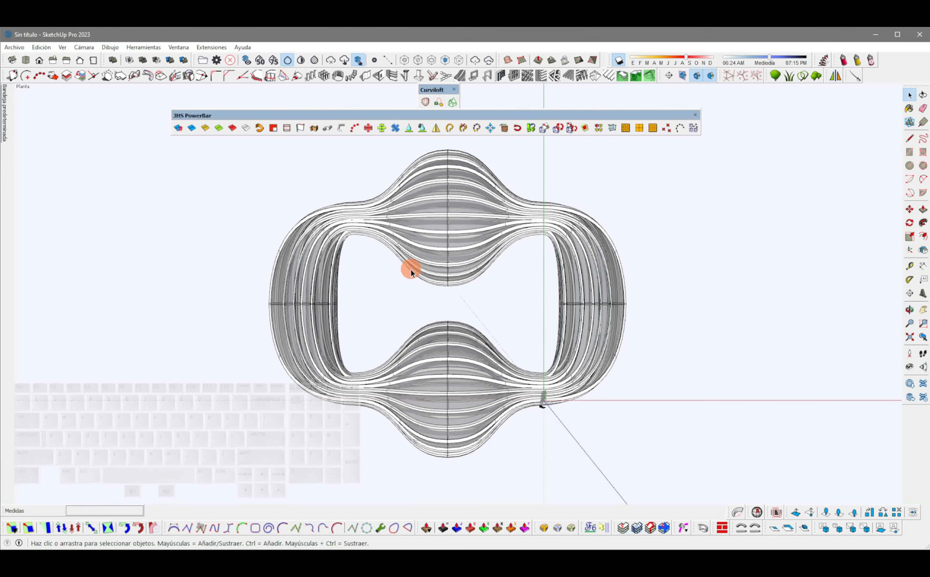
pyautogui.press('r')
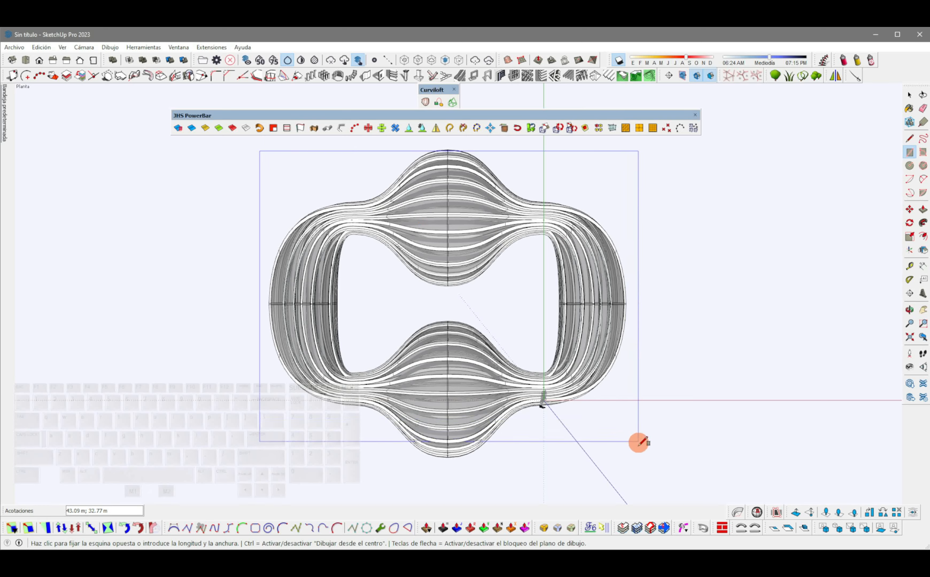
pyautogui.click(635, 463)
# Push/Pull the rectangle into a thin base slab and turn the whole slab into a group.
pyautogui.moveTo(432, 404); pyautogui.dragTo(248, 61, button='middle')
pyautogui.scroll(3, 484, 320)
pyautogui.moveTo(484, 319); pyautogui.dragTo(420, 358, button='middle')
pyautogui.press('p')
pyautogui.click(421, 360)
pyautogui.press('space')
pyautogui.tripleClick(439, 370)
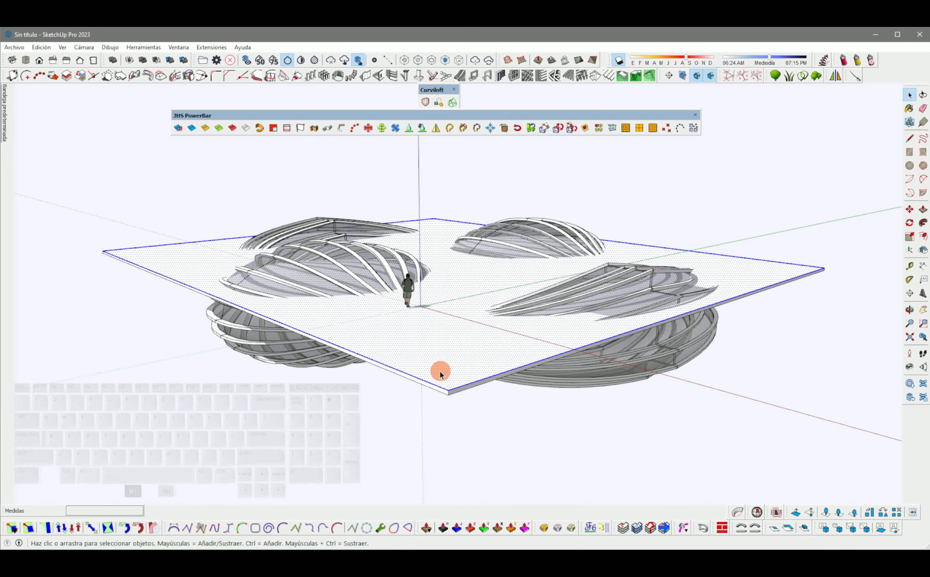
pyautogui.rightClick(440, 371)
pyautogui.click(451, 312)
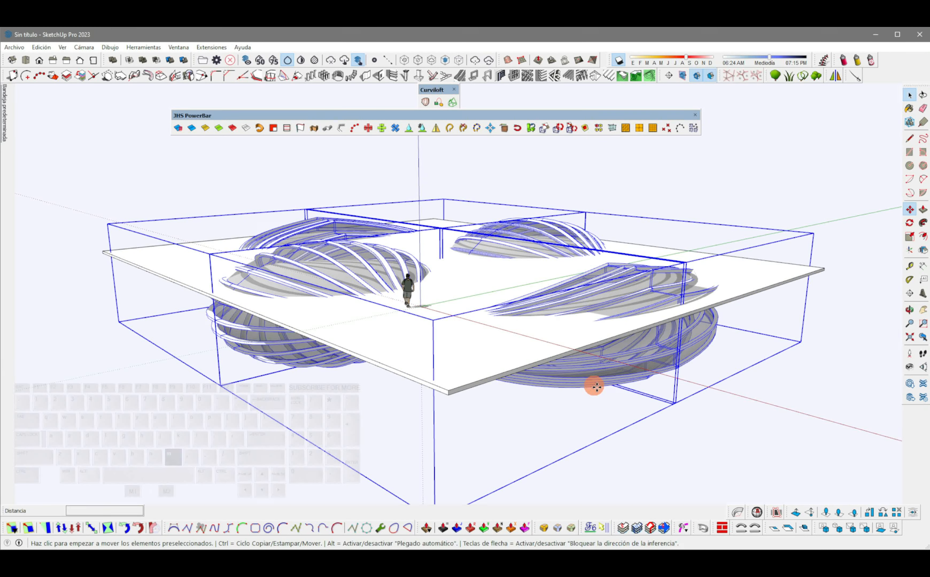
# Move the selected ring components about 5.83 m straight up so their bounding base rests on the slab.
pyautogui.click(679, 406)
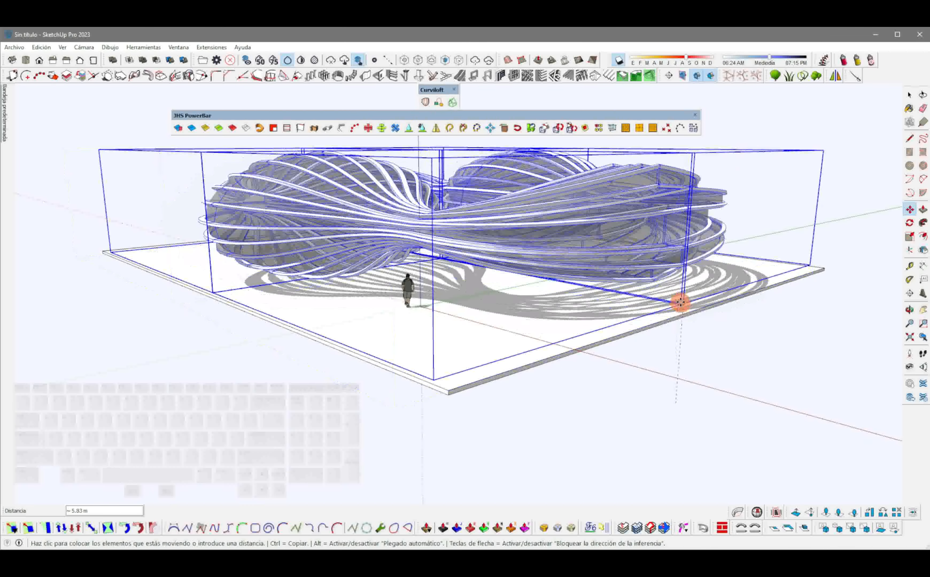
pyautogui.moveTo(775, 221); pyautogui.dragTo(326, 326, button='middle')
pyautogui.scroll(-3, 326, 326)
pyautogui.moveTo(715, 333); pyautogui.dragTo(464, 373, button='middle')
pyautogui.scroll(5, 442, 353)
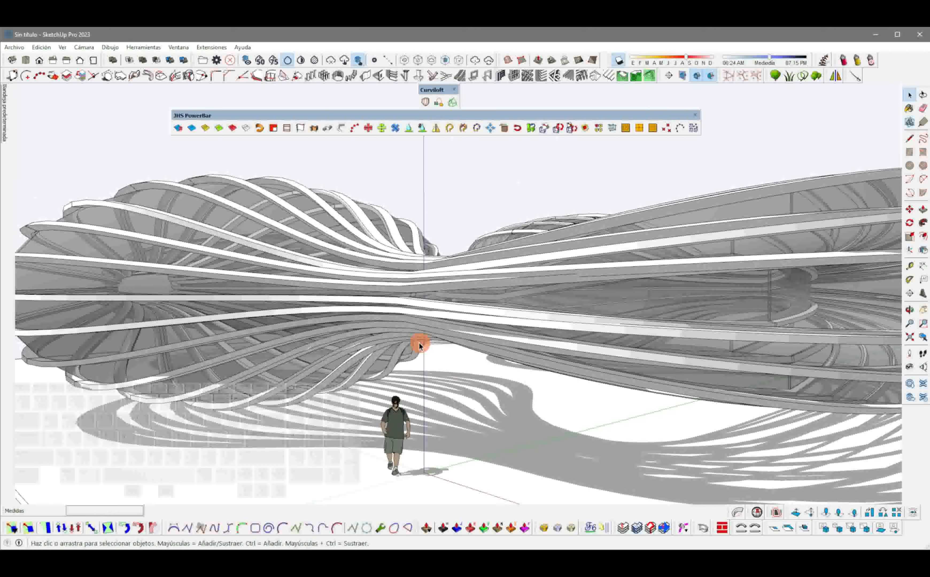
# Examine the raised ring and the shadows it casts on the slab from several angles.
pyautogui.scroll(-5, 366, 326)
pyautogui.moveTo(379, 311); pyautogui.dragTo(393, 309, button='middle')
pyautogui.click(392, 306)
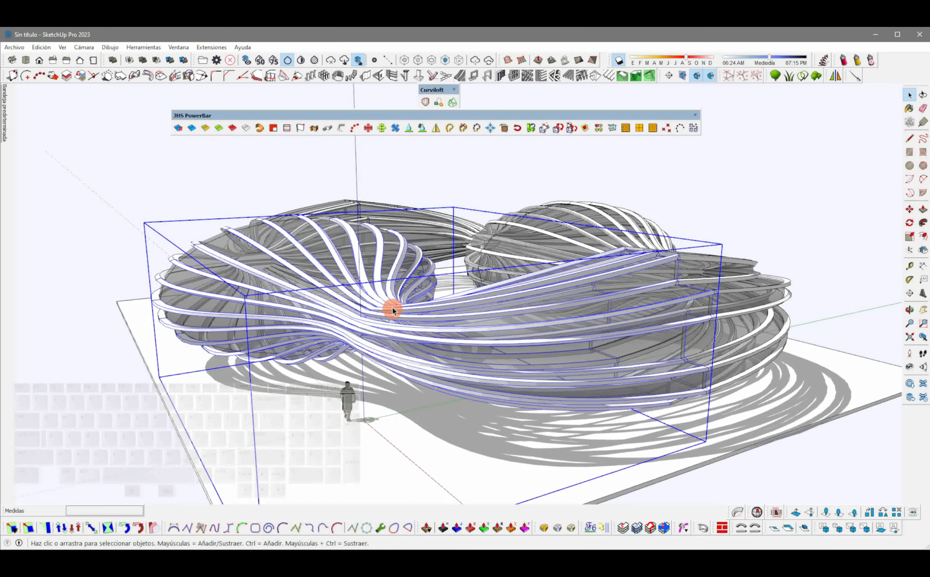
pyautogui.moveTo(555, 216); pyautogui.dragTo(582, 201, button='middle')
pyautogui.moveTo(300, 247); pyautogui.dragTo(354, 330, button='middle')
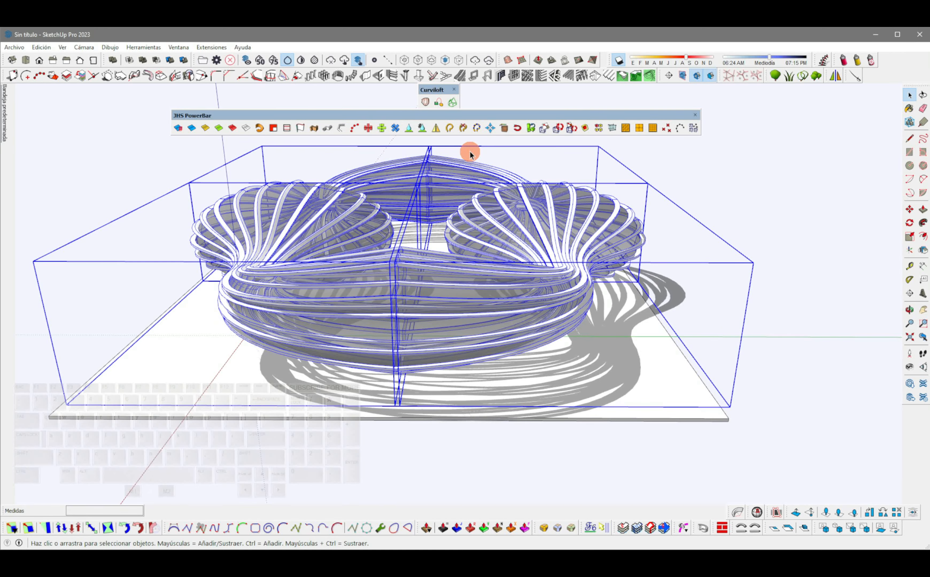
pyautogui.moveTo(369, 252); pyautogui.dragTo(343, 216, button='middle')
pyautogui.click(777, 316)
pyautogui.moveTo(777, 305); pyautogui.dragTo(602, 346, button='middle')
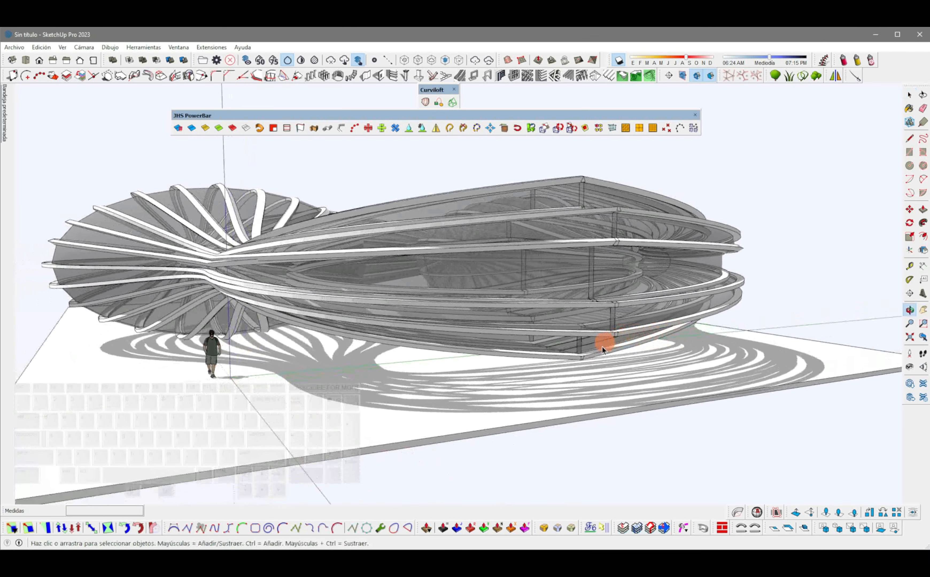
# Draw a rectangle on the slab beneath one end of the ring and Push/Pull it into a long, low supporting block.
pyautogui.press('r')
pyautogui.click(327, 394)
pyautogui.click(748, 361)
pyautogui.press('p')
pyautogui.moveTo(573, 401); pyautogui.dragTo(610, 386, button='middle')
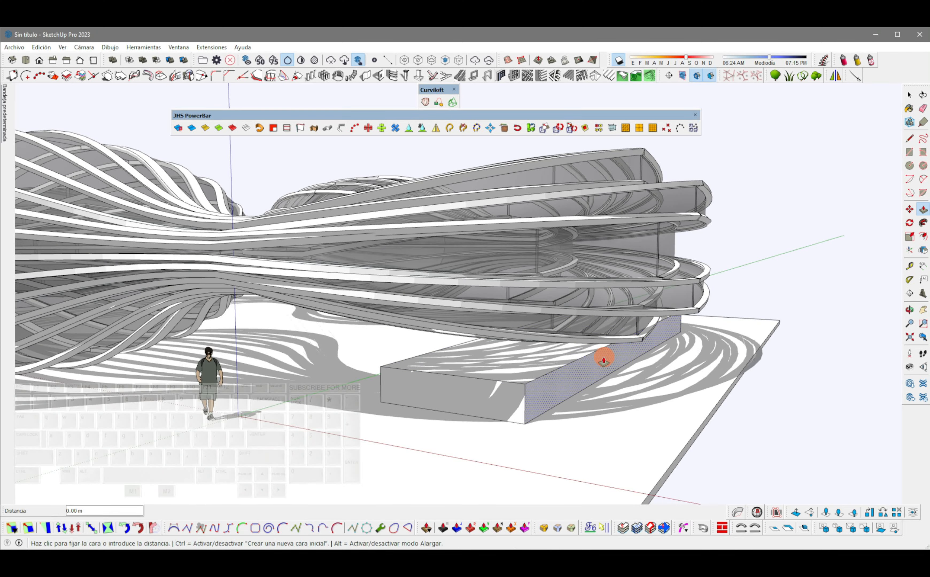
pyautogui.moveTo(659, 368)
pyautogui.mouseDown(button='middle')
pyautogui.moveTo(575, 358)
pyautogui.moveTo(455, 365)
pyautogui.moveTo(845, 480)
pyautogui.moveTo(622, 449)
pyautogui.moveTo(503, 445)
pyautogui.moveTo(376, 415)
pyautogui.moveTo(648, 353)
pyautogui.moveTo(636, 338)
pyautogui.moveTo(598, 417)
pyautogui.moveTo(484, 347)
pyautogui.mouseUp(button='middle')
pyautogui.press('p')
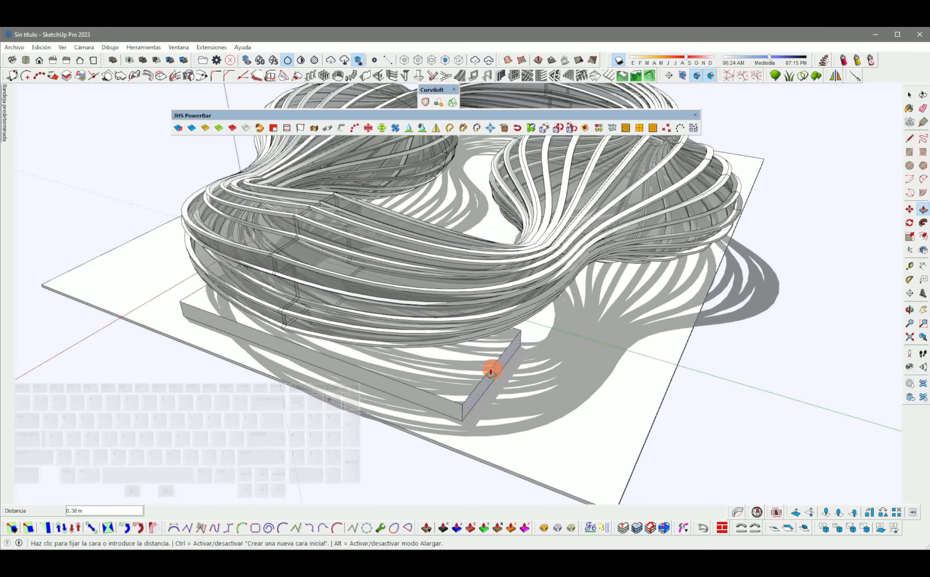
# Copy the supporting block across the slab to beneath the opposite end of the ring.
pyautogui.press('m')
pyautogui.press('ctrl')
pyautogui.click(506, 421)
pyautogui.moveTo(635, 326)
pyautogui.mouseDown(button='middle')
pyautogui.moveTo(658, 315)
pyautogui.moveTo(841, 310)
pyautogui.moveTo(573, 208)
pyautogui.moveTo(498, 357)
pyautogui.mouseUp(button='middle')
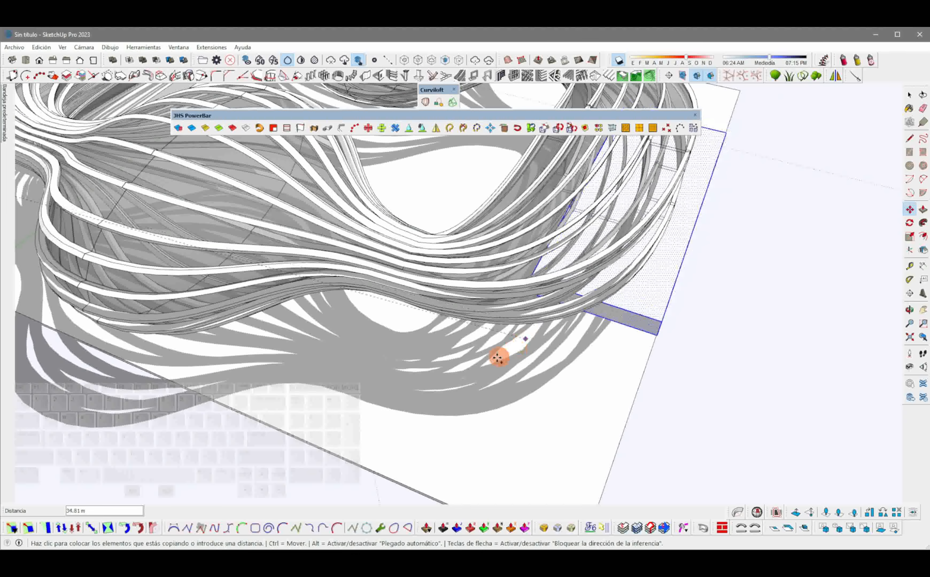
pyautogui.click(473, 380)
pyautogui.press('space')
pyautogui.click(544, 367)
# Select all the ring components and scale them upward along the blue axis from their upper face.
pyautogui.scroll(-2, 496, 328)
pyautogui.moveTo(496, 328)
pyautogui.mouseDown(button='middle')
pyautogui.moveTo(764, 263)
pyautogui.moveTo(578, 315)
pyautogui.moveTo(505, 297)
pyautogui.moveTo(731, 302)
pyautogui.moveTo(504, 307)
pyautogui.moveTo(558, 302)
pyautogui.moveTo(665, 303)
pyautogui.moveTo(351, 326)
pyautogui.moveTo(395, 328)
pyautogui.moveTo(269, 348)
pyautogui.moveTo(399, 376)
pyautogui.moveTo(345, 417)
pyautogui.moveTo(382, 391)
pyautogui.moveTo(361, 391)
pyautogui.moveTo(309, 340)
pyautogui.moveTo(338, 322)
pyautogui.moveTo(384, 331)
pyautogui.moveTo(394, 357)
pyautogui.moveTo(422, 329)
pyautogui.mouseUp(button='middle')
pyautogui.click(421, 329)
pyautogui.moveTo(332, 266); pyautogui.dragTo(332, 267)
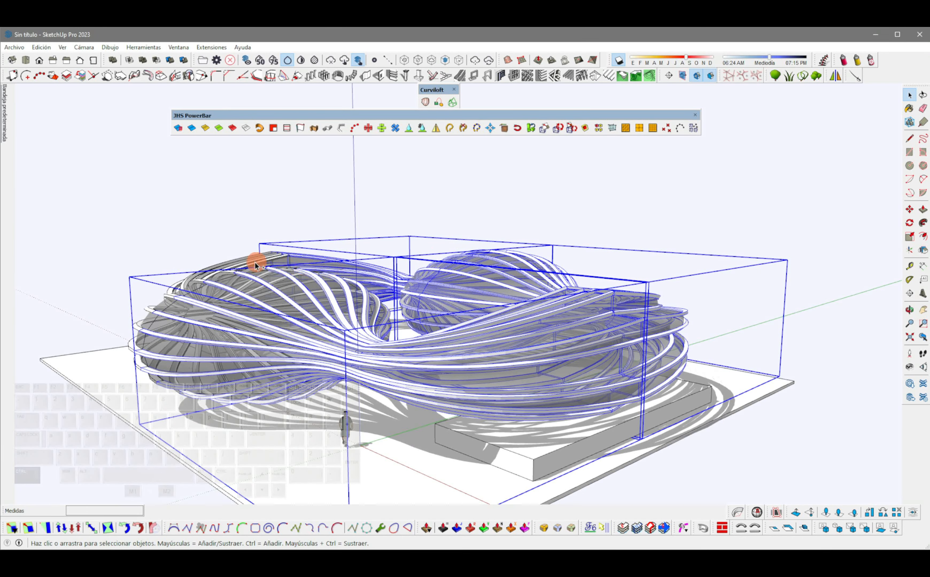
pyautogui.press('s')
pyautogui.moveTo(393, 258); pyautogui.dragTo(397, 212)
pyautogui.press('space')
pyautogui.click(424, 200)
# In front view, raise the tops of both supporting blocks about 0.49 m to reach the ring's underside.
pyautogui.scroll(3, 347, 328)
pyautogui.moveTo(347, 328); pyautogui.dragTo(441, 351, button='middle')
pyautogui.moveTo(472, 321); pyautogui.dragTo(463, 302, button='middle')
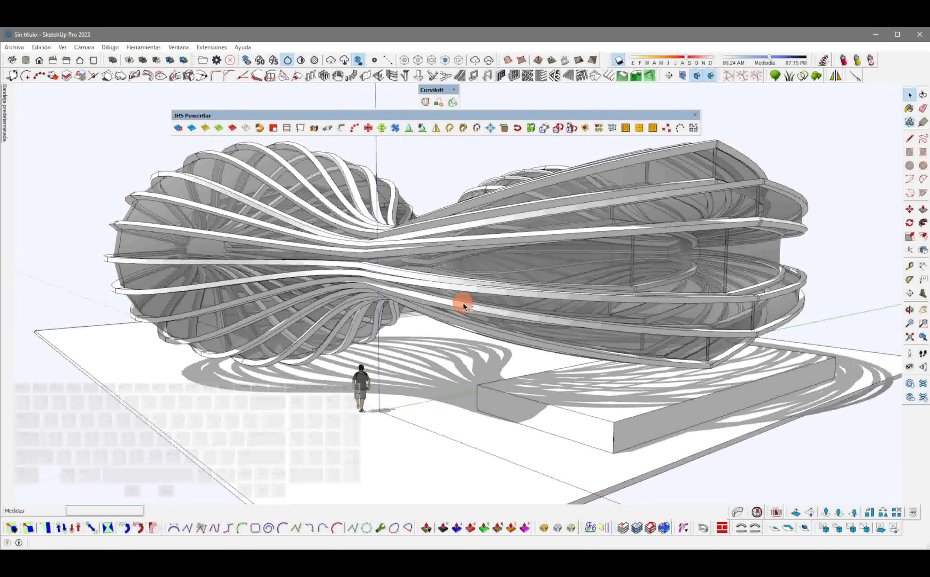
pyautogui.moveTo(407, 286); pyautogui.dragTo(498, 296, button='middle')
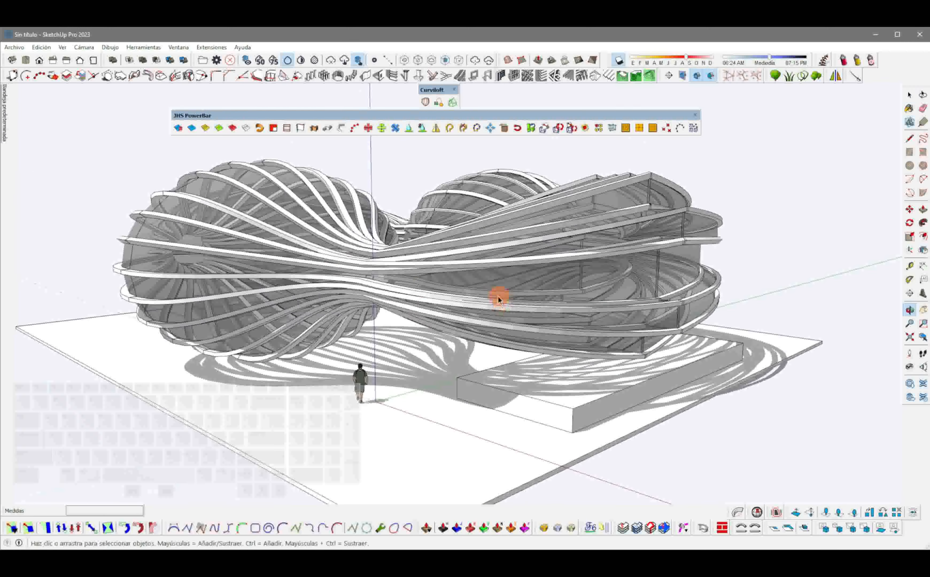
pyautogui.press('F3')
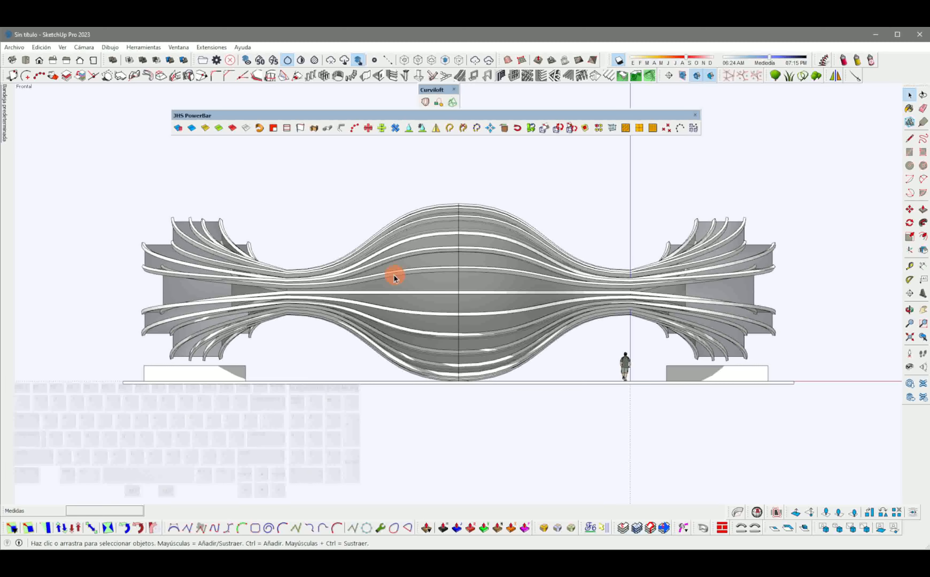
pyautogui.moveTo(712, 367); pyautogui.dragTo(717, 368, button='middle')
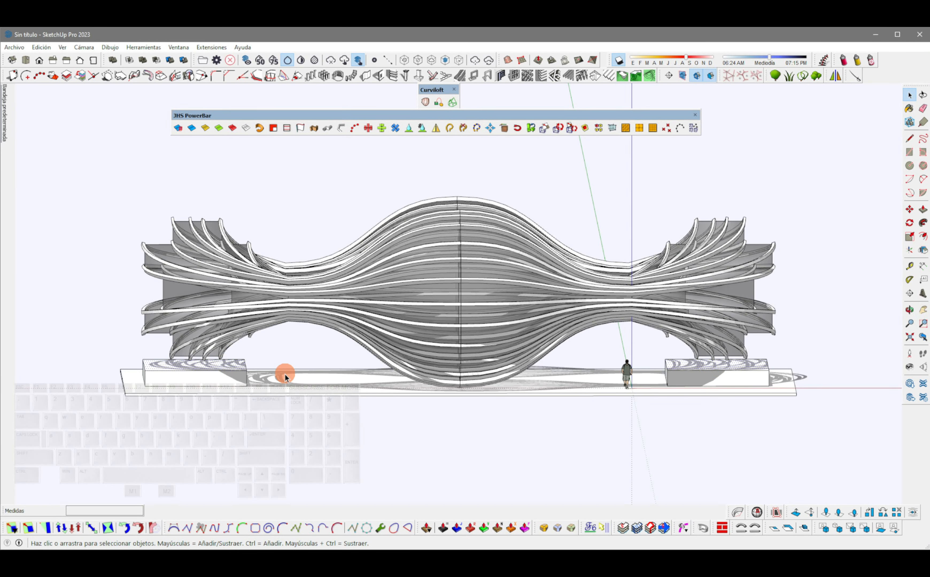
pyautogui.press('F3')
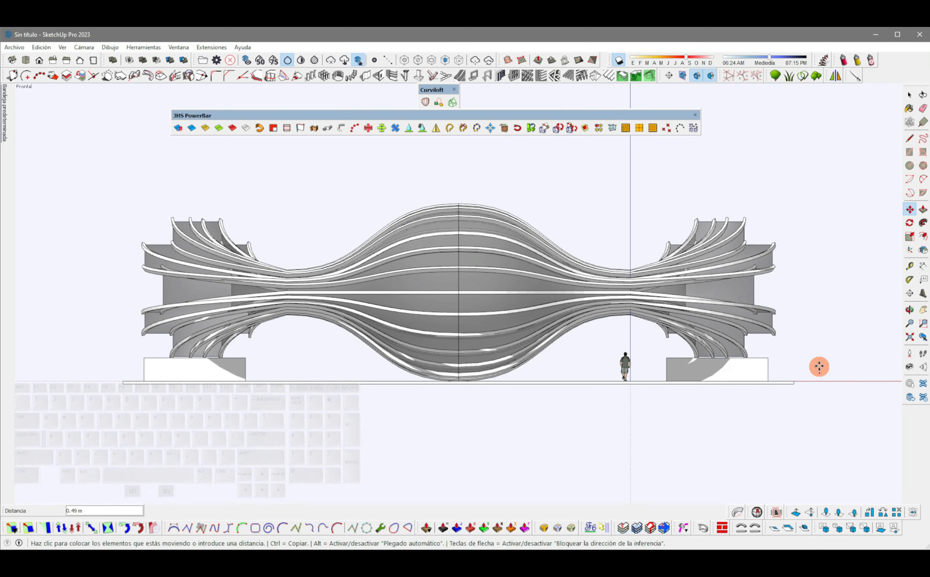
# Shift the shadow time of day slightly earlier for the perspective view of the finished structure.
pyautogui.moveTo(825, 308); pyautogui.dragTo(591, 347, button='middle')
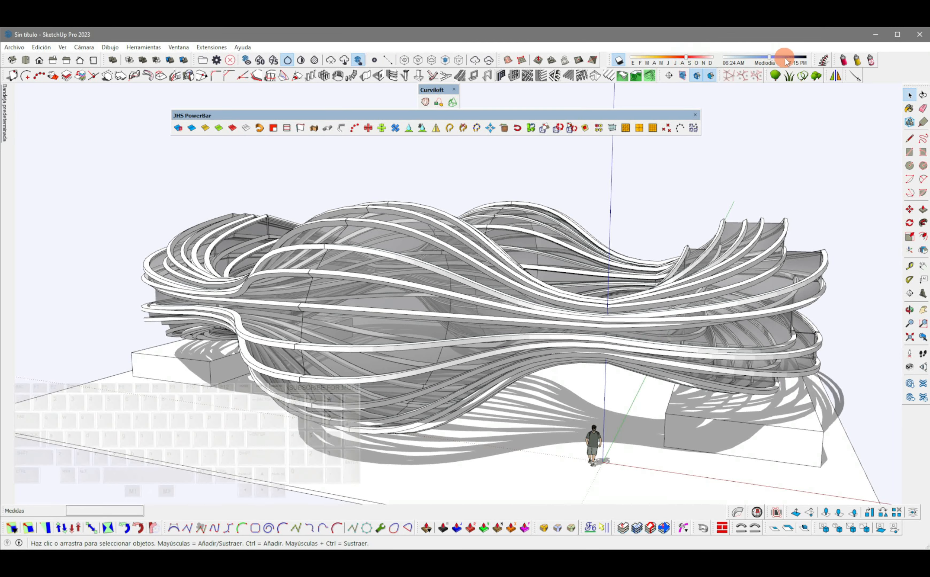
pyautogui.moveTo(770, 64); pyautogui.dragTo(761, 63)
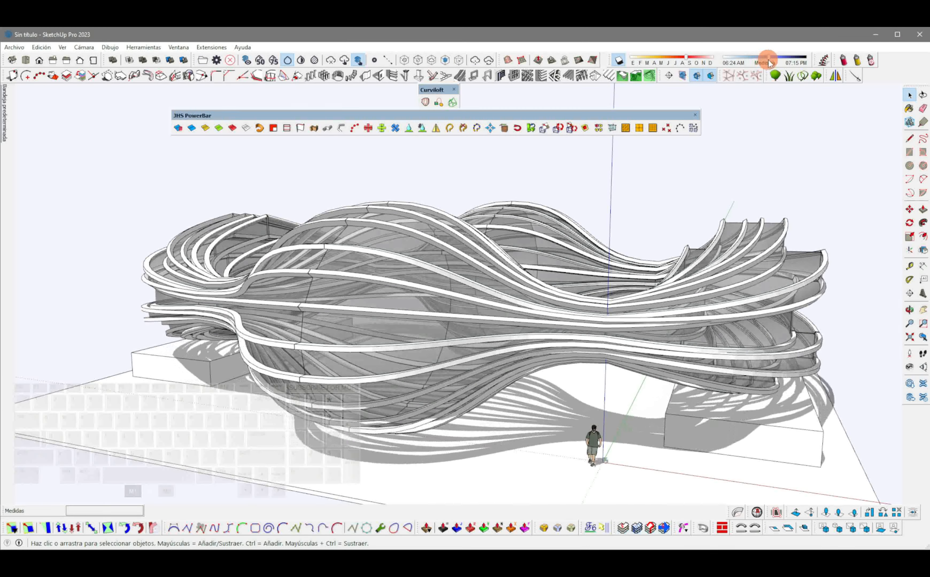
# Set the shadow time of day to mid-morning, about a third of the way between 06:24 AM and 07:15 PM.
pyautogui.moveTo(730, 65); pyautogui.dragTo(748, 64)
pyautogui.moveTo(650, 229); pyautogui.dragTo(524, 278, button='middle')
pyautogui.moveTo(772, 61); pyautogui.dragTo(749, 62)
# Examine the finished ring pavilion from its end and long side, including the beams, glass interior, supporting blocks and cast shadows.
pyautogui.moveTo(477, 290); pyautogui.dragTo(593, 286, button='middle')
pyautogui.moveTo(445, 253); pyautogui.dragTo(348, 295, button='middle')
pyautogui.moveTo(527, 301); pyautogui.dragTo(514, 260, button='middle')
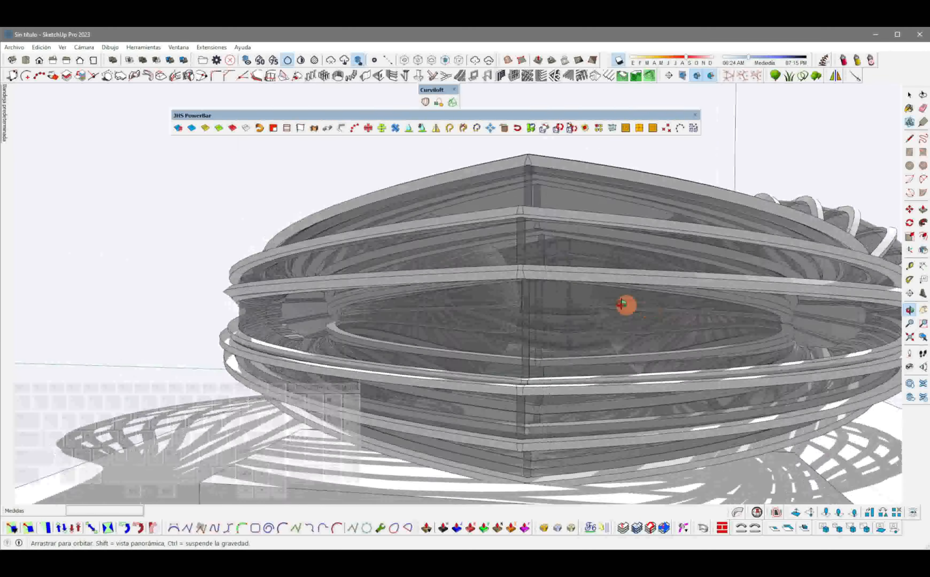
pyautogui.moveTo(622, 304)
pyautogui.mouseDown(button='middle')
pyautogui.moveTo(753, 300)
pyautogui.moveTo(618, 272)
pyautogui.moveTo(617, 299)
pyautogui.mouseUp(button='middle')
pyautogui.scroll(5, 494, 309)
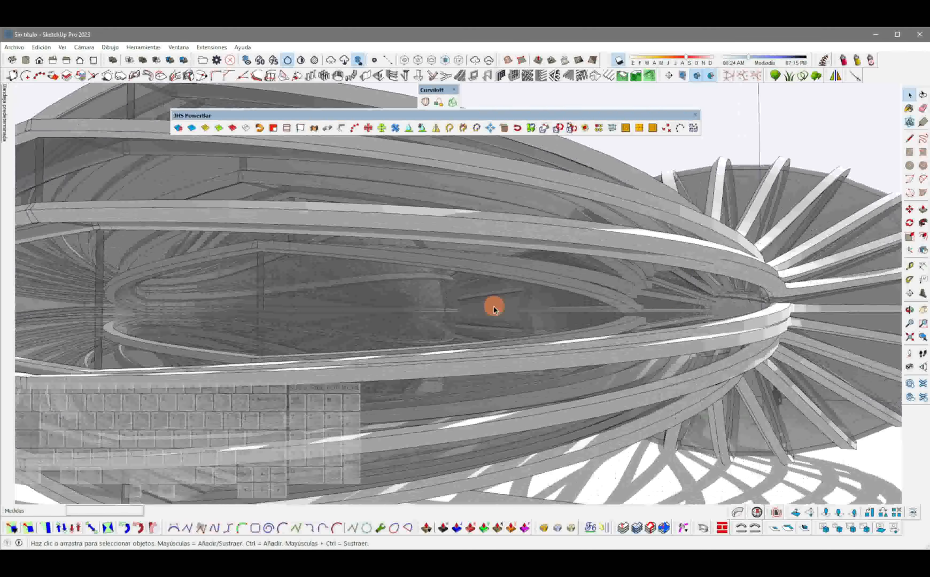
pyautogui.scroll(-2, 515, 305)
pyautogui.scroll(-4, 455, 313)
pyautogui.scroll(4, 455, 313)
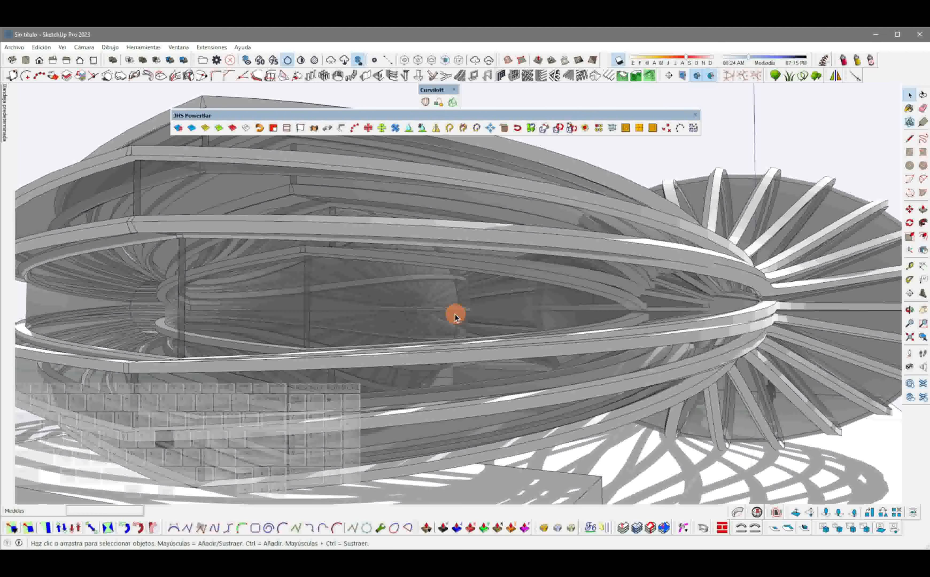
pyautogui.scroll(-4, 455, 313)
pyautogui.scroll(4, 454, 313)
pyautogui.scroll(-4, 455, 313)
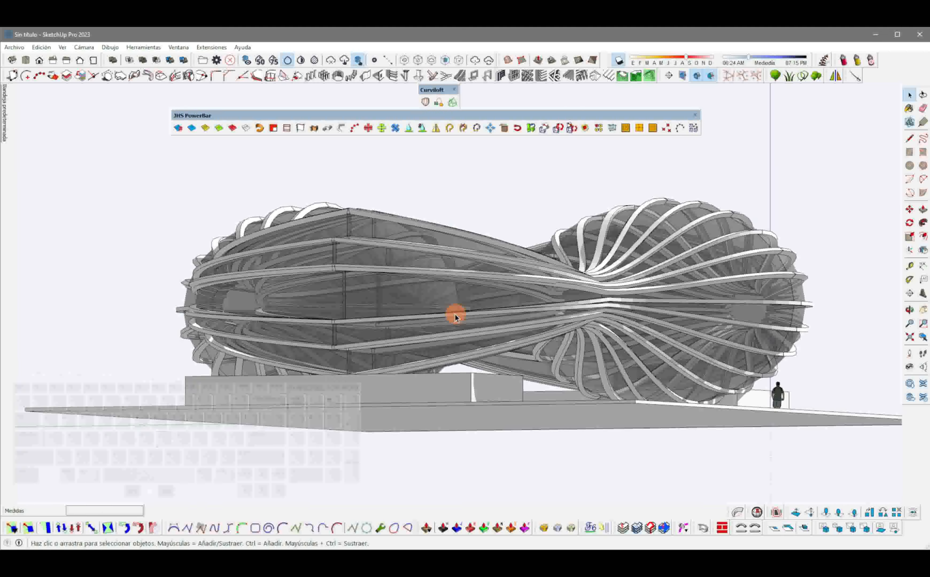
pyautogui.scroll(4, 454, 313)
pyautogui.scroll(-4, 455, 313)
pyautogui.moveTo(455, 314); pyautogui.dragTo(415, 363, button='middle')
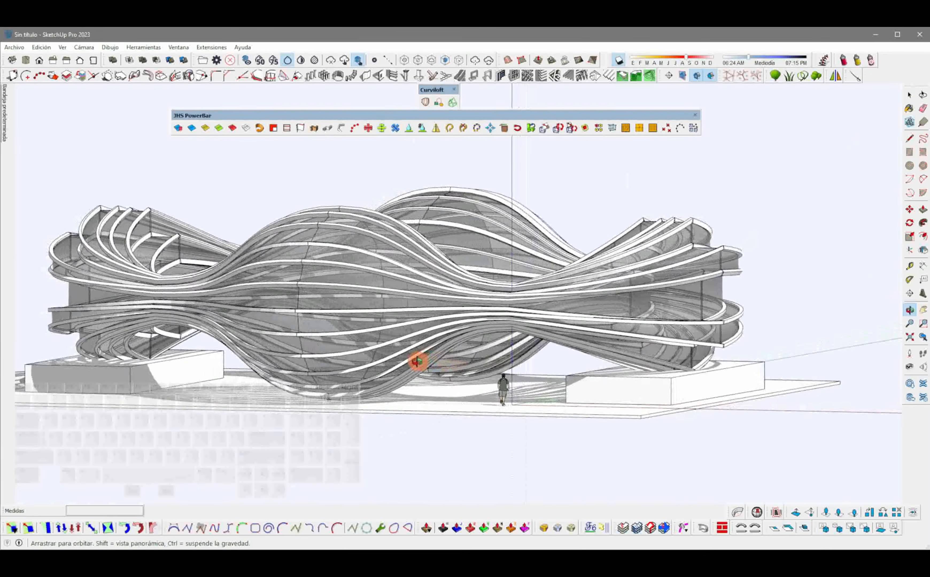
pyautogui.scroll(5, 426, 369)
pyautogui.moveTo(487, 363); pyautogui.dragTo(388, 407, button='middle')
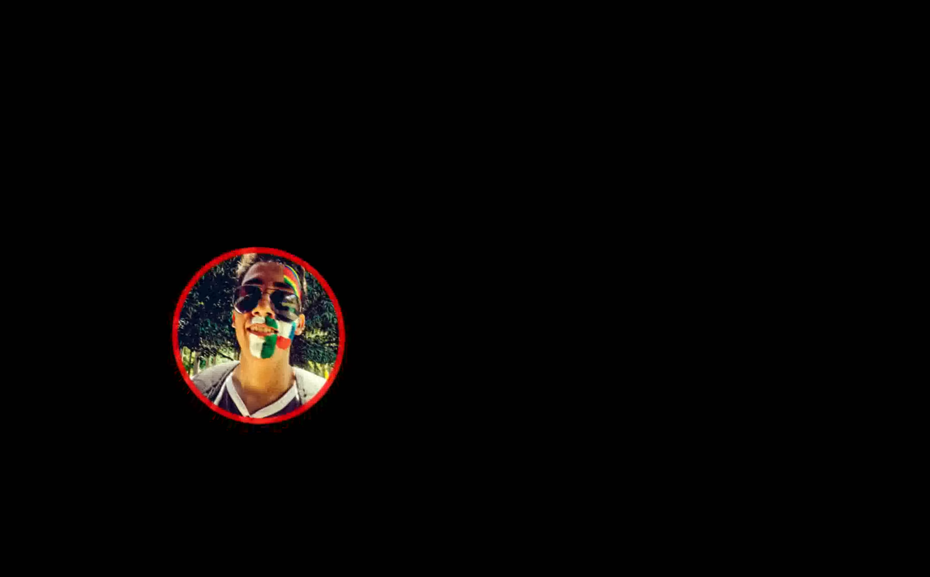